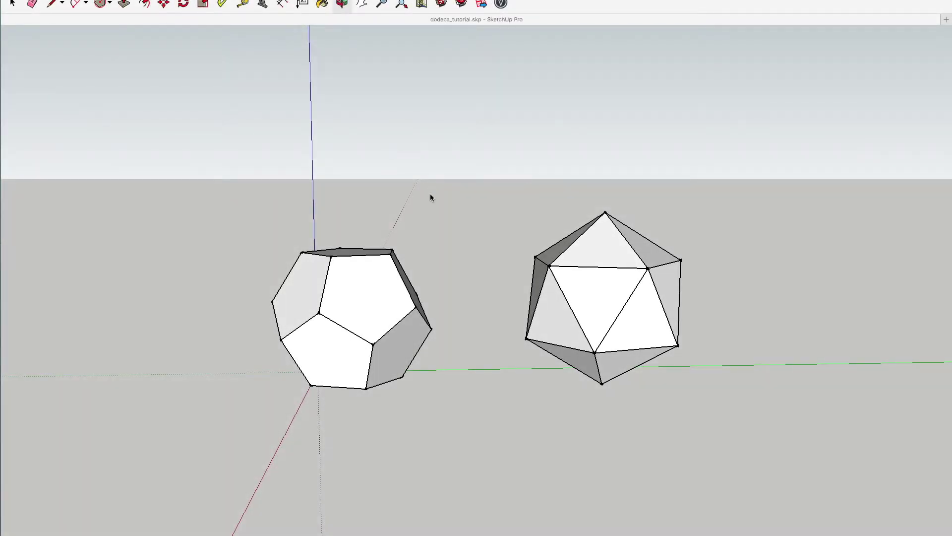
{"action": "scroll", "coordinate": [544, 290], "scroll_direction": "down", "scroll_amount": 2}
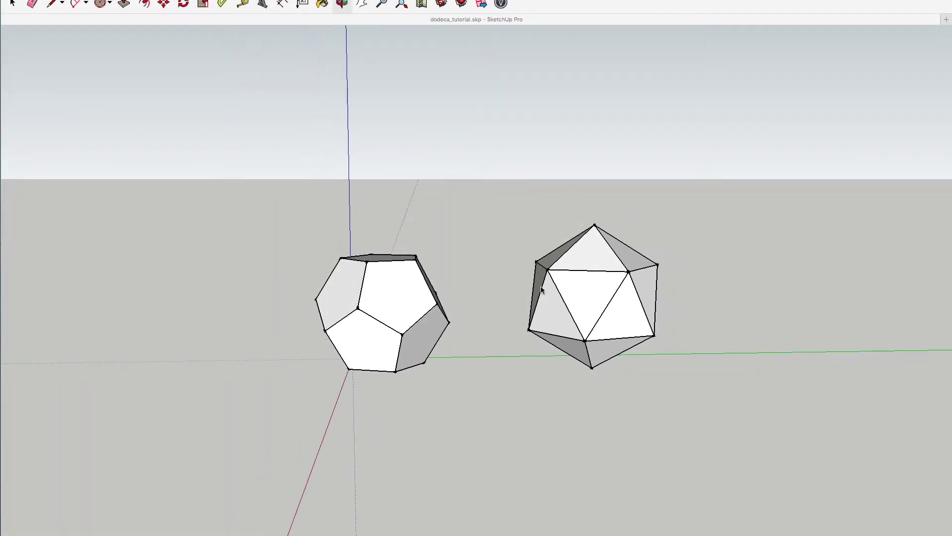
{"action": "scroll", "coordinate": [539, 293], "scroll_direction": "up", "scroll_amount": 2}
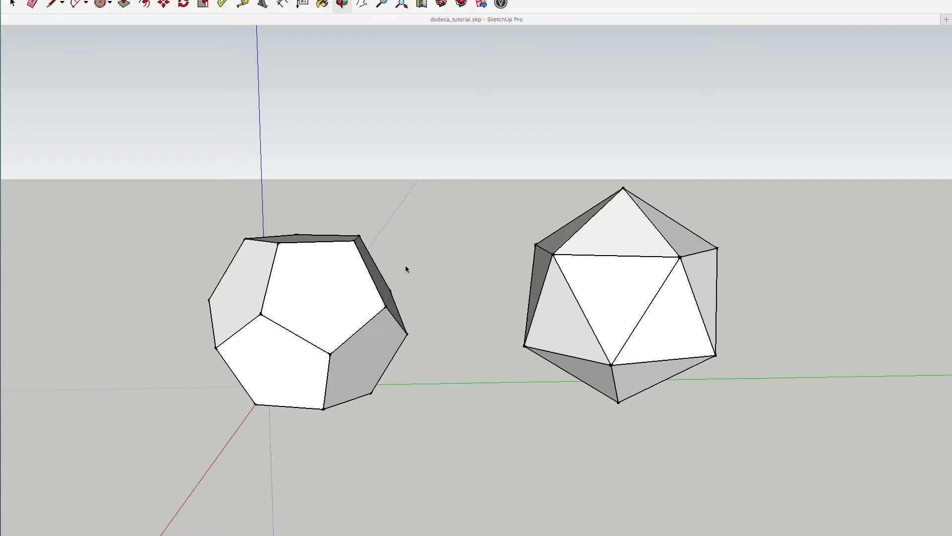
{"action": "key", "text": "o"}
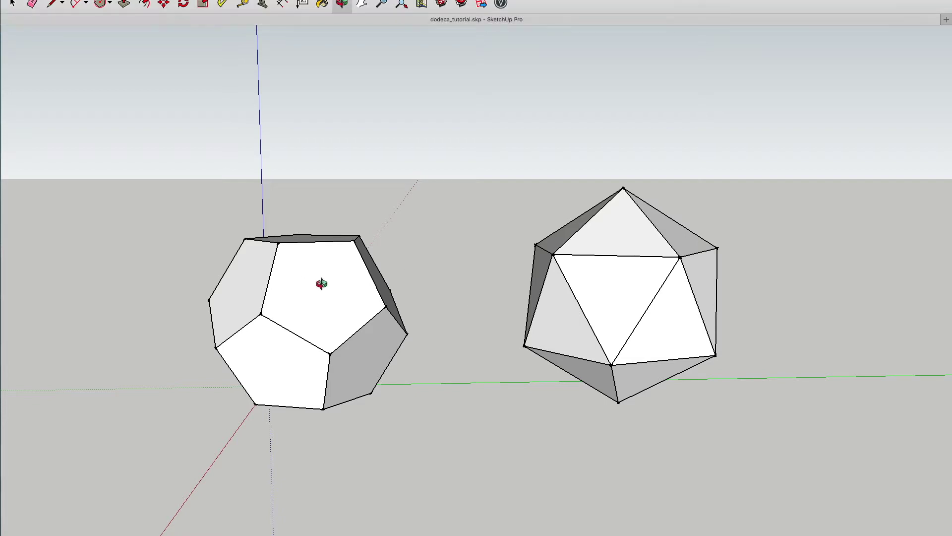
{"action": "left_click_drag", "start_coordinate": [654, 299], "coordinate": [654, 301]}
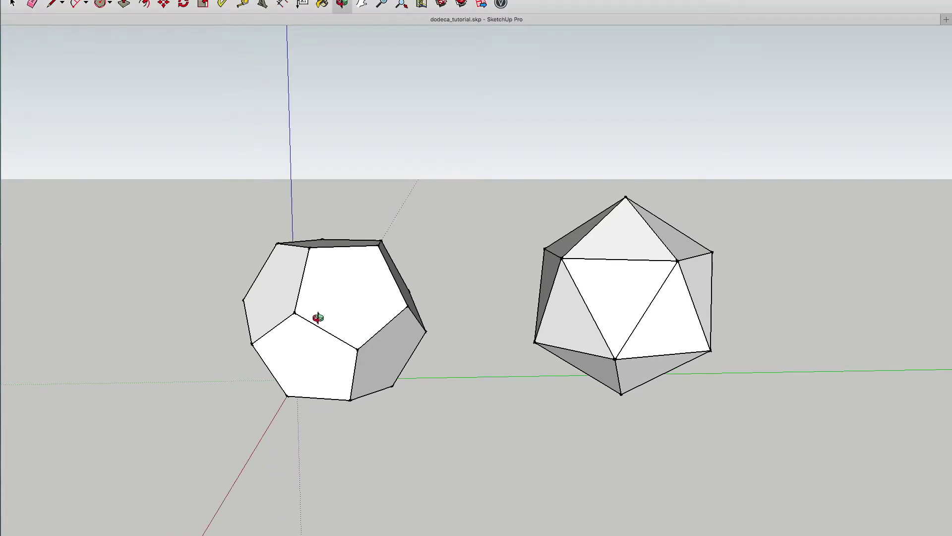
{"action": "scroll", "coordinate": [314, 315], "scroll_direction": "up", "scroll_amount": 3}
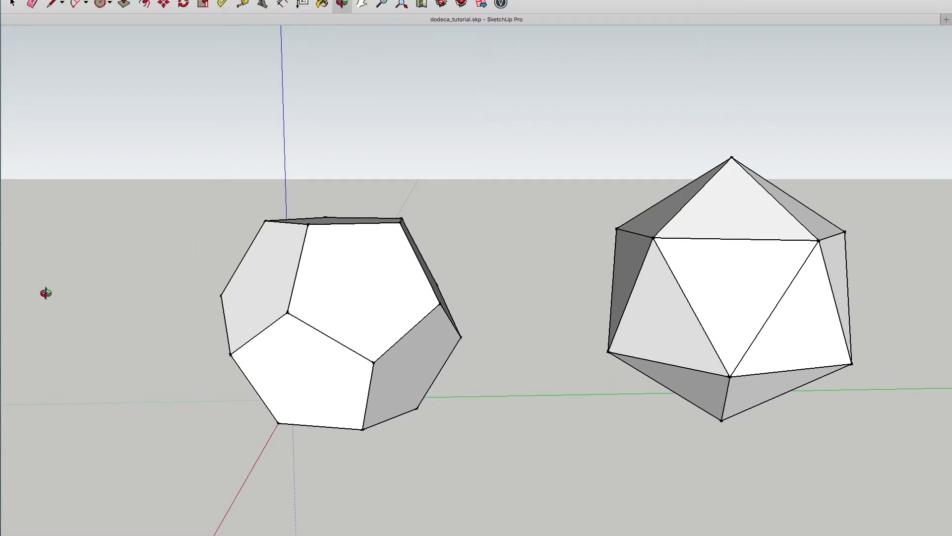
- Open the front-facing pentagon component of the dodecahedron for editing
{"action": "left_click", "coordinate": [16, 6]}
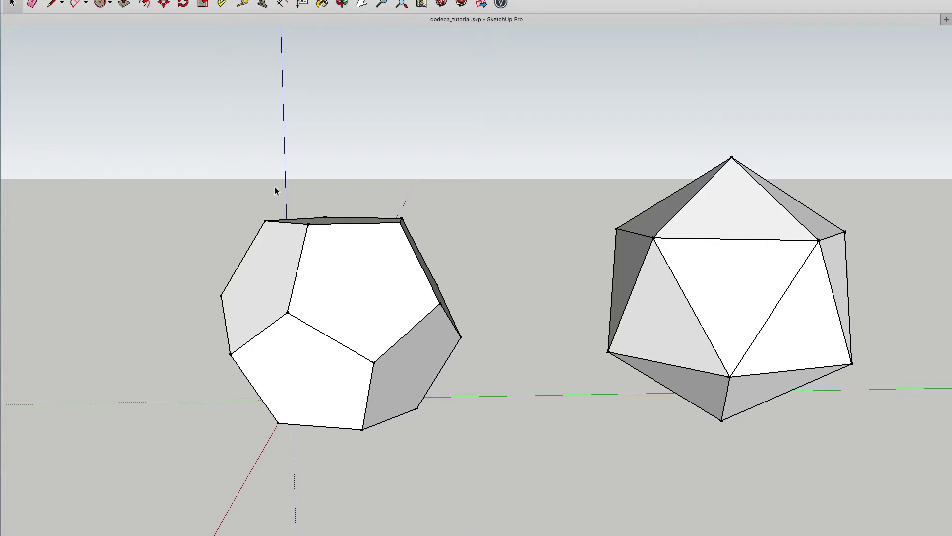
{"action": "left_click", "coordinate": [352, 278]}
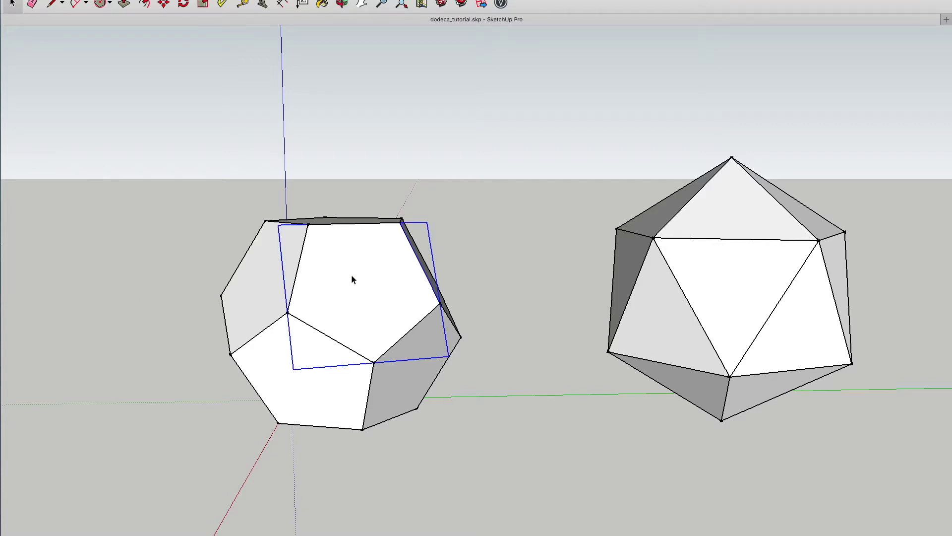
{"action": "left_click", "coordinate": [282, 277]}
{"action": "left_click", "coordinate": [307, 376]}
{"action": "left_click", "coordinate": [365, 268]}
{"action": "double_click", "coordinate": [365, 268]}
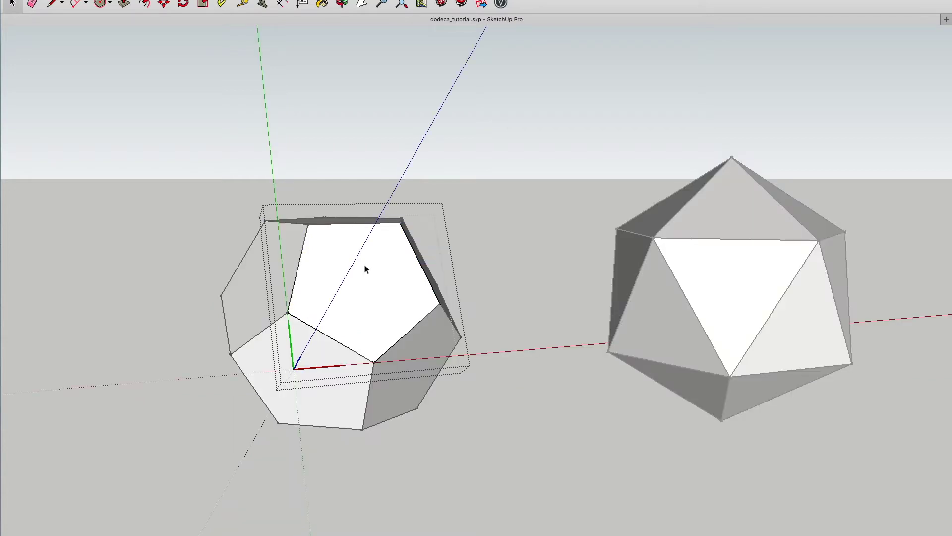
- Draw lines connecting the midpoints of the pentagon's five edges to form an inner pentagon on its face
{"action": "left_click", "coordinate": [55, 4]}
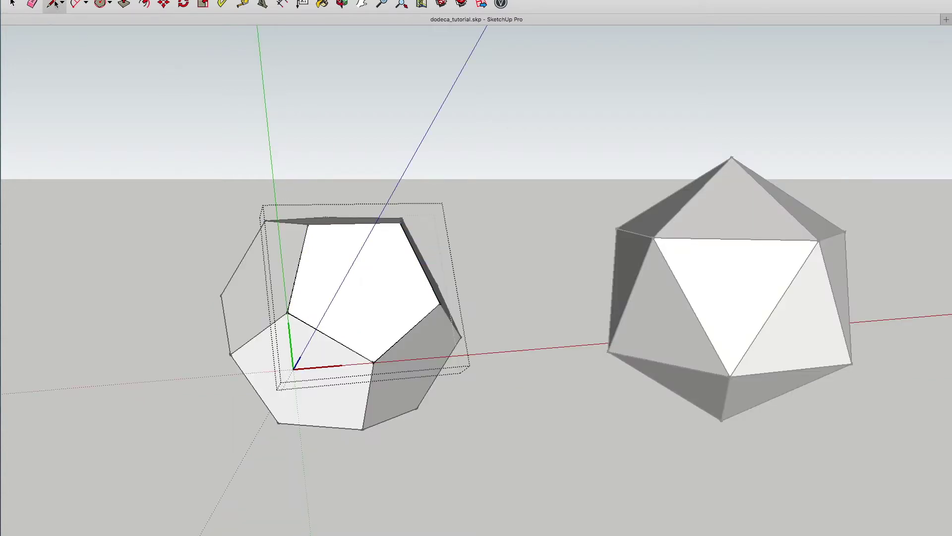
{"action": "scroll", "coordinate": [319, 254], "scroll_direction": "up", "scroll_amount": 5}
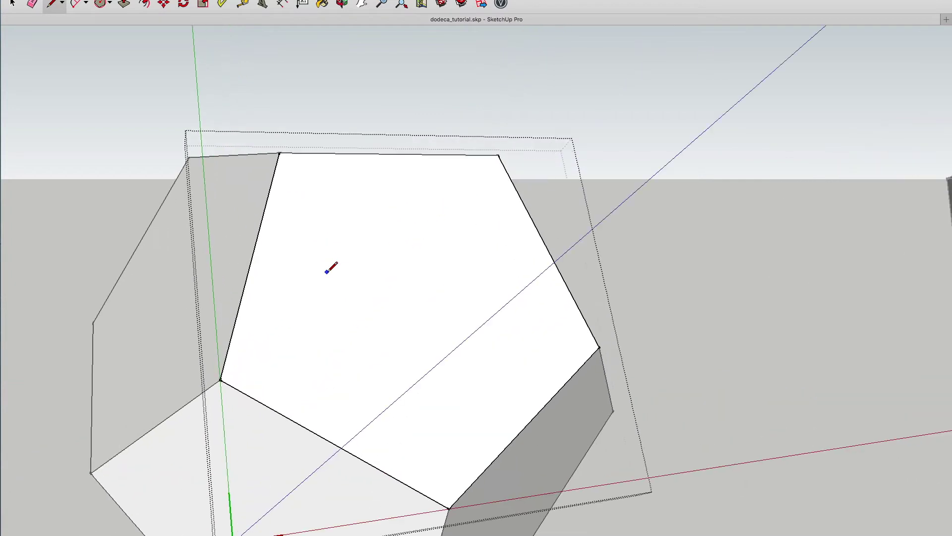
{"action": "left_click", "coordinate": [252, 259]}
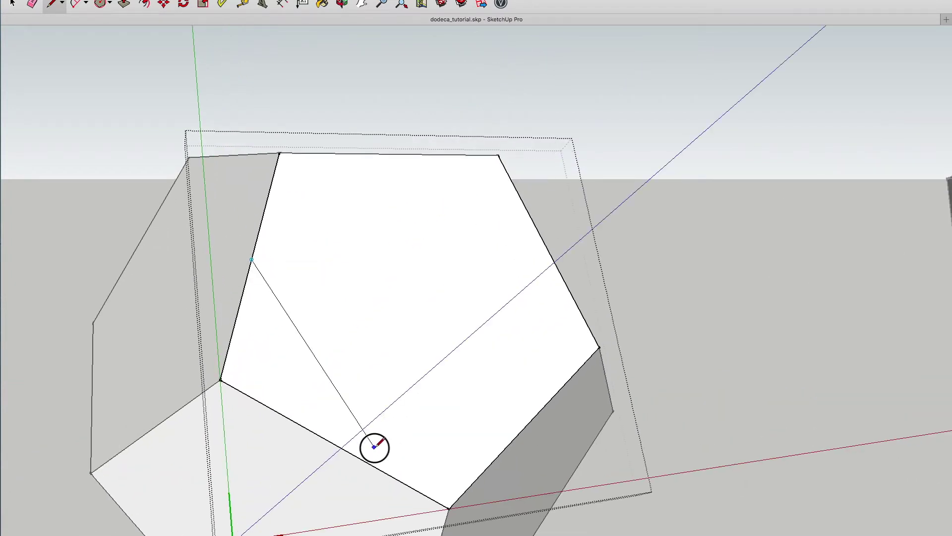
{"action": "left_click", "coordinate": [337, 445]}
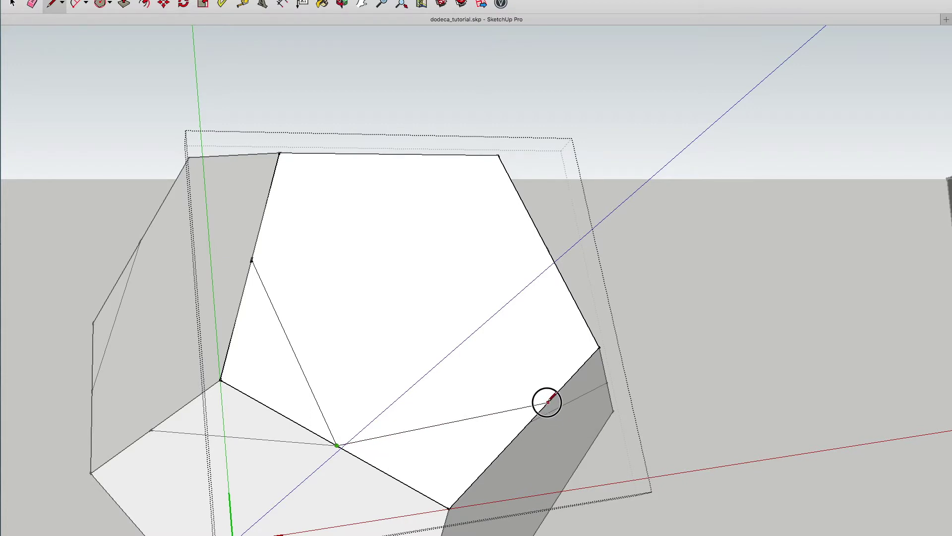
{"action": "left_click", "coordinate": [529, 421]}
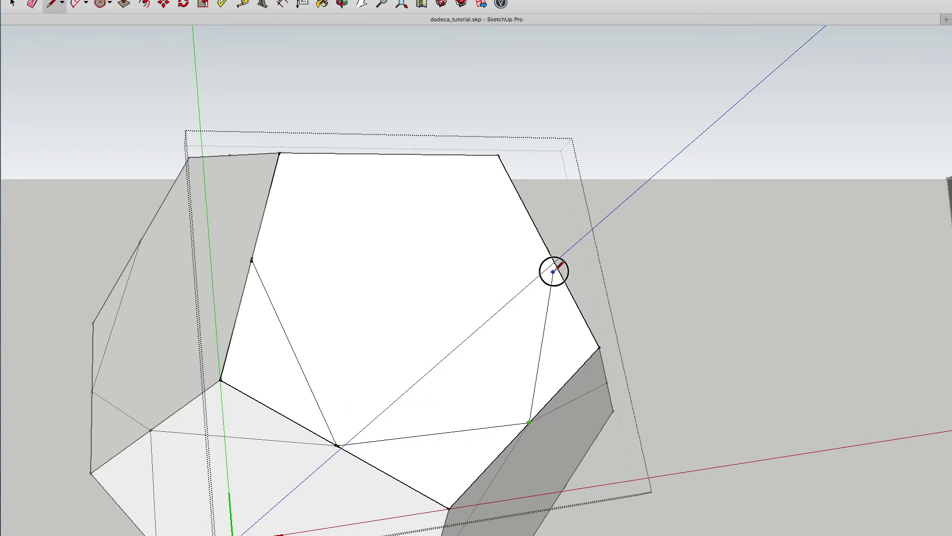
{"action": "left_click", "coordinate": [547, 248]}
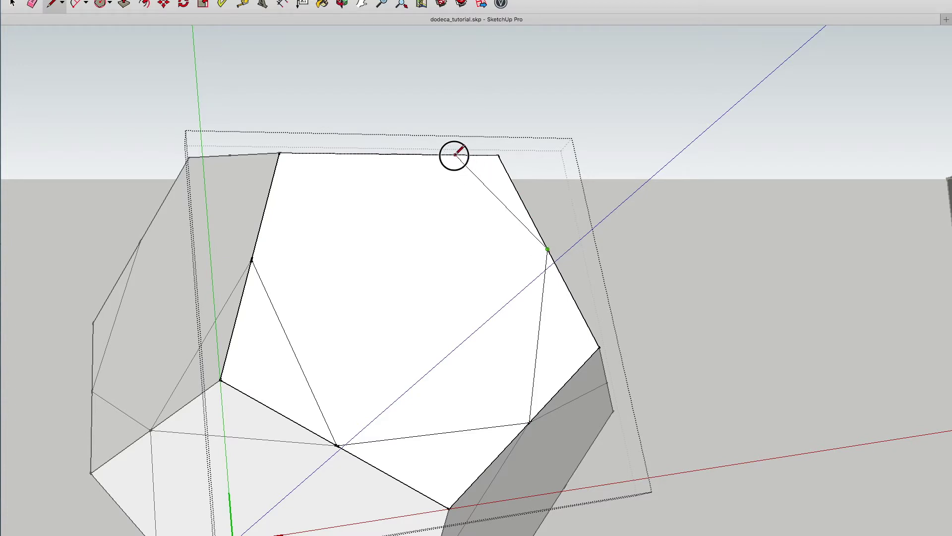
{"action": "left_click", "coordinate": [395, 154]}
{"action": "left_click", "coordinate": [252, 259]}
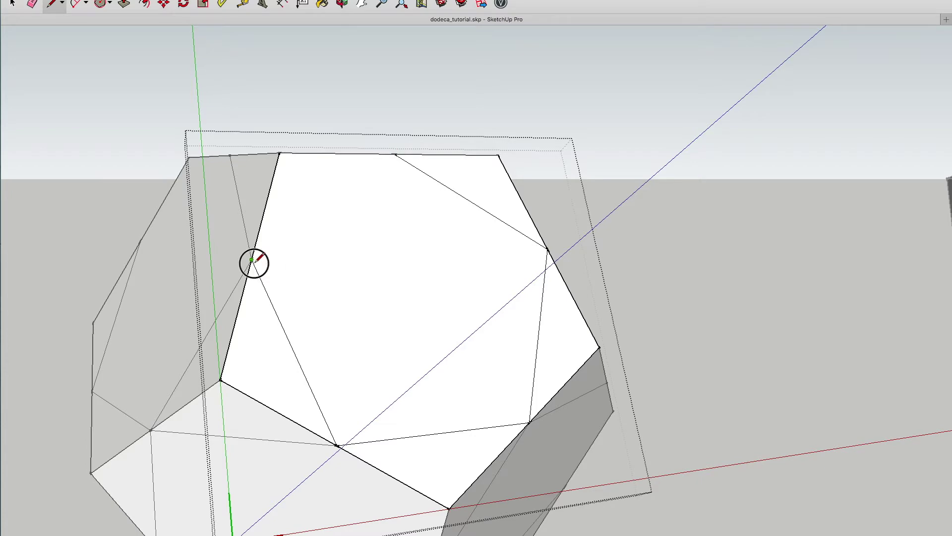
{"action": "left_click", "coordinate": [396, 155]}
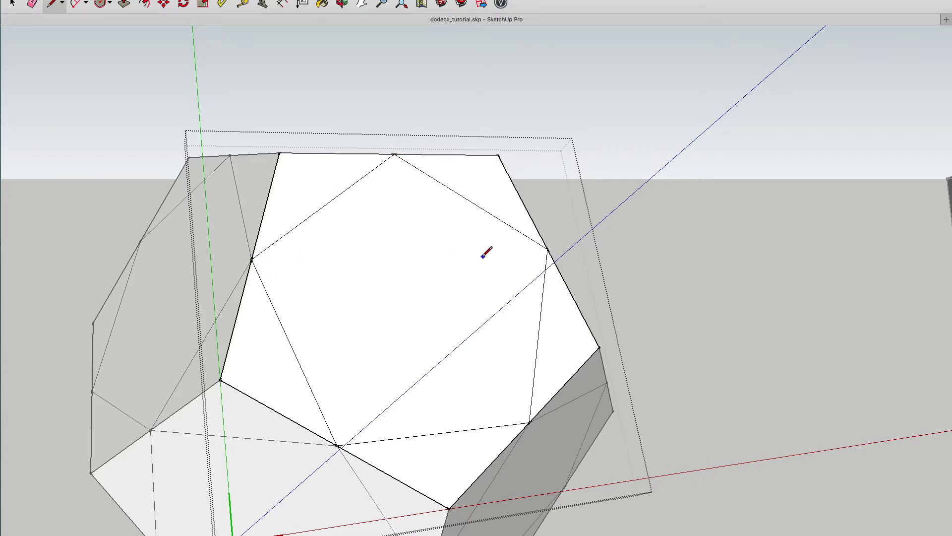
- Erase the pentagon's outer edges so only the inner pentagon remains, and close the component
{"action": "left_click", "coordinate": [342, 4]}
{"action": "left_click_drag", "start_coordinate": [387, 266], "coordinate": [327, 247]}
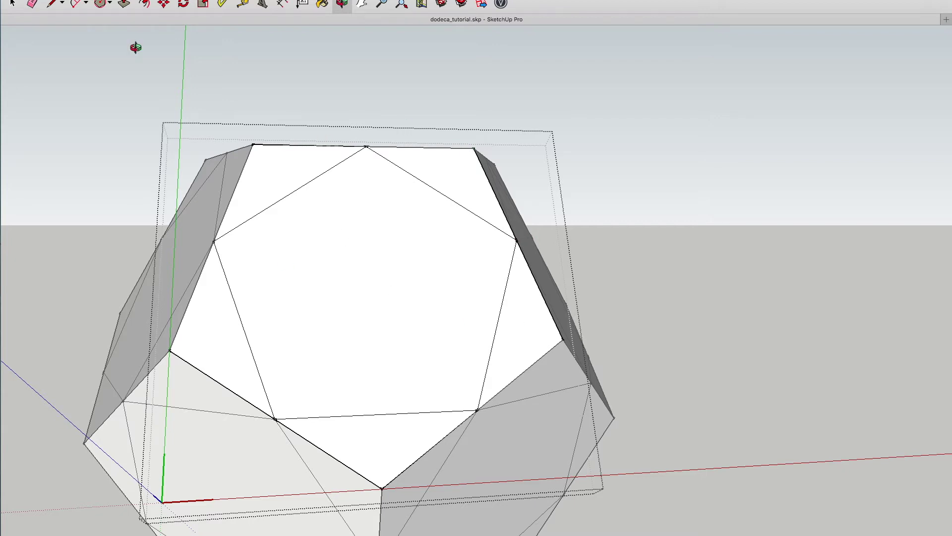
{"action": "left_click", "coordinate": [36, 5]}
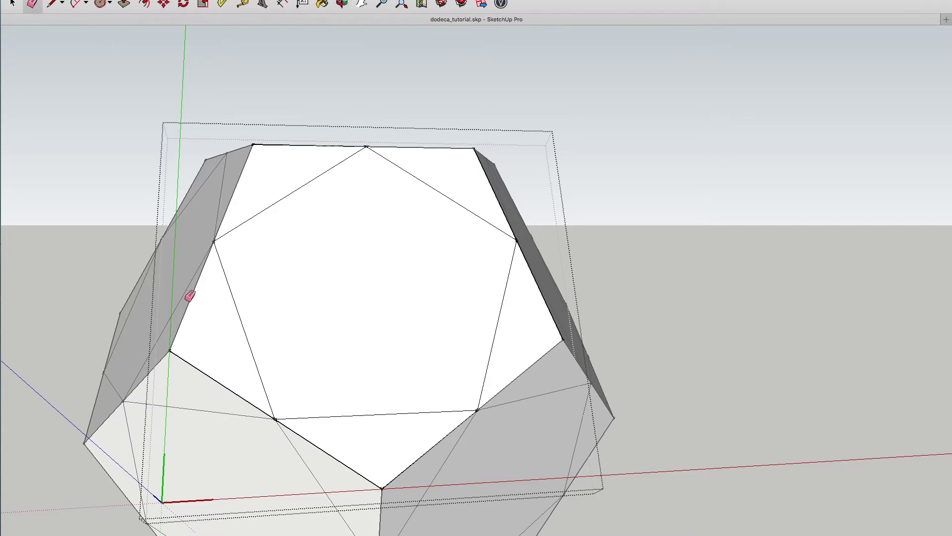
{"action": "left_click_drag", "start_coordinate": [187, 344], "coordinate": [195, 377]}
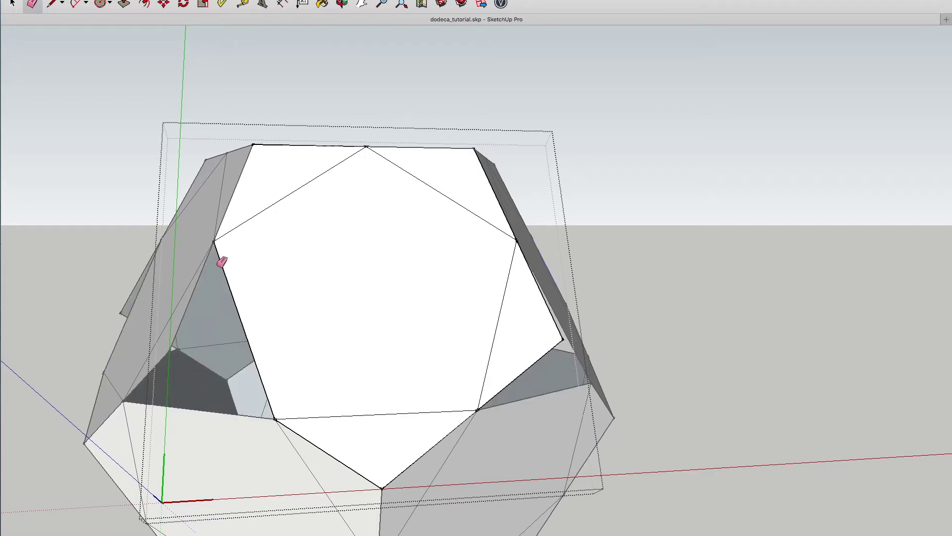
{"action": "left_click", "coordinate": [241, 155]}
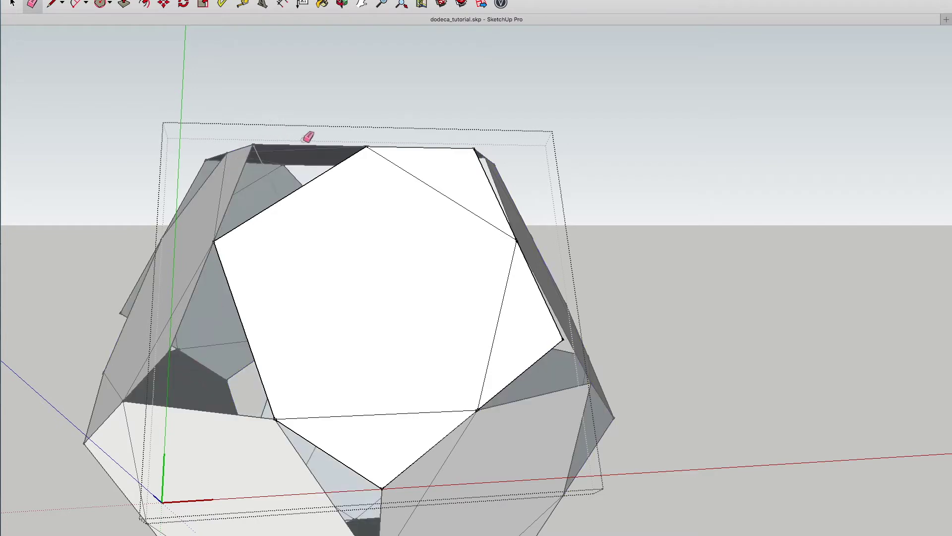
{"action": "mouse_move", "coordinate": [459, 158]}
{"action": "left_mouse_down"}
{"action": "mouse_move", "coordinate": [496, 173]}
{"action": "mouse_move", "coordinate": [451, 130]}
{"action": "left_mouse_up"}
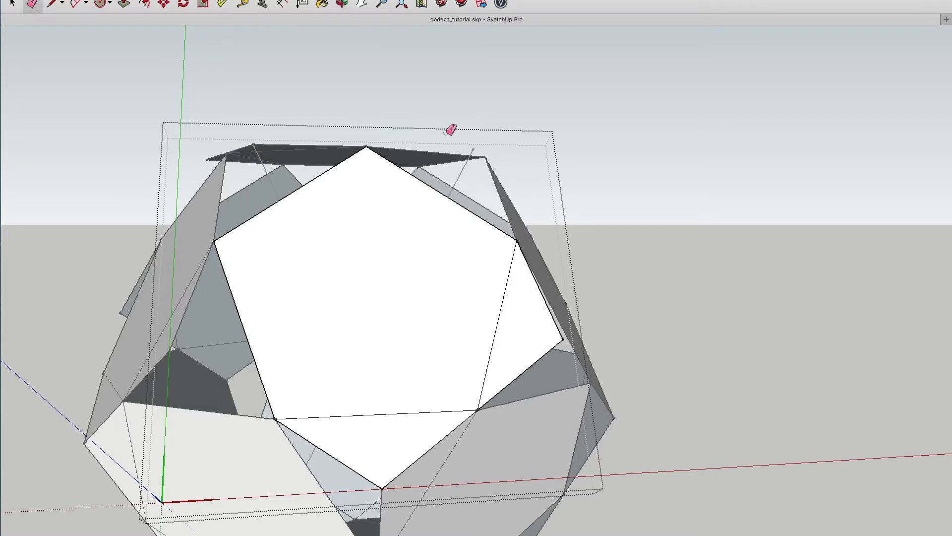
{"action": "left_click_drag", "start_coordinate": [562, 337], "coordinate": [548, 362]}
{"action": "mouse_move", "coordinate": [403, 476]}
{"action": "left_mouse_down"}
{"action": "mouse_move", "coordinate": [389, 482]}
{"action": "mouse_move", "coordinate": [409, 480]}
{"action": "mouse_move", "coordinate": [416, 463]}
{"action": "left_mouse_up"}
{"action": "left_click", "coordinate": [10, 4]}
{"action": "left_click", "coordinate": [244, 85]}
- Draw lines between the three corners of the triangular gap at the upper front, between the adjoining pentagons, to fill it with a face
{"action": "left_click", "coordinate": [343, 5]}
{"action": "left_click_drag", "start_coordinate": [319, 198], "coordinate": [410, 304]}
{"action": "scroll", "coordinate": [415, 230], "scroll_direction": "down", "scroll_amount": 5}
{"action": "left_click_drag", "start_coordinate": [412, 233], "coordinate": [418, 271]}
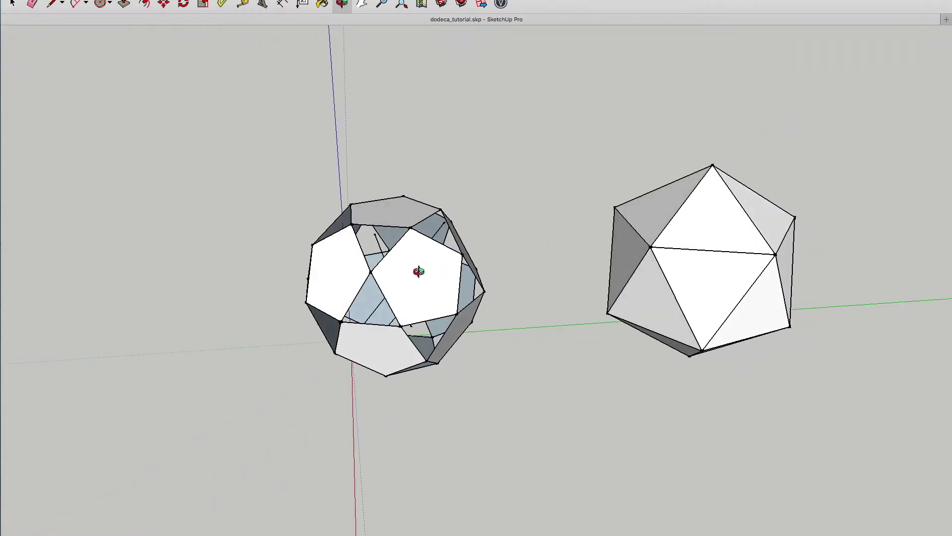
{"action": "scroll", "coordinate": [380, 241], "scroll_direction": "up", "scroll_amount": 3}
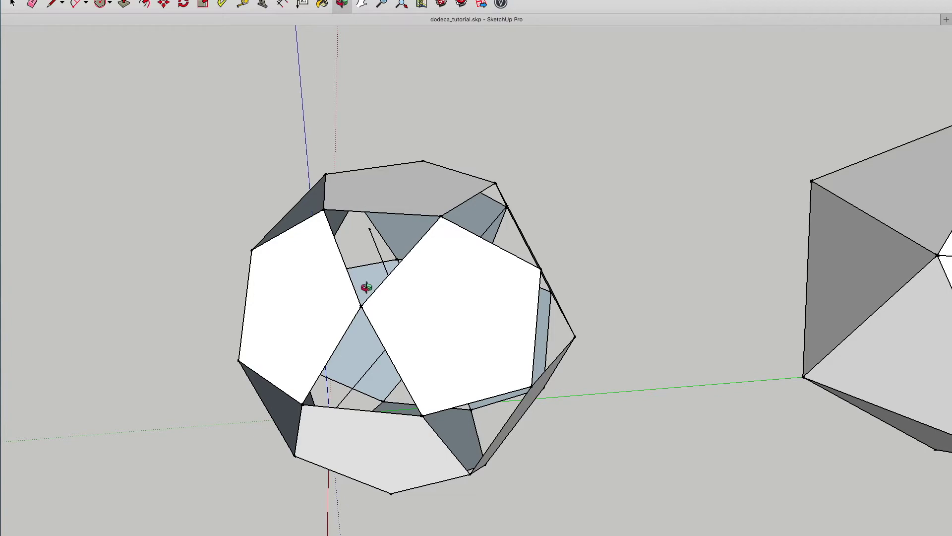
{"action": "mouse_move", "coordinate": [414, 330]}
{"action": "left_mouse_down"}
{"action": "mouse_move", "coordinate": [325, 327]}
{"action": "mouse_move", "coordinate": [400, 331]}
{"action": "left_mouse_up"}
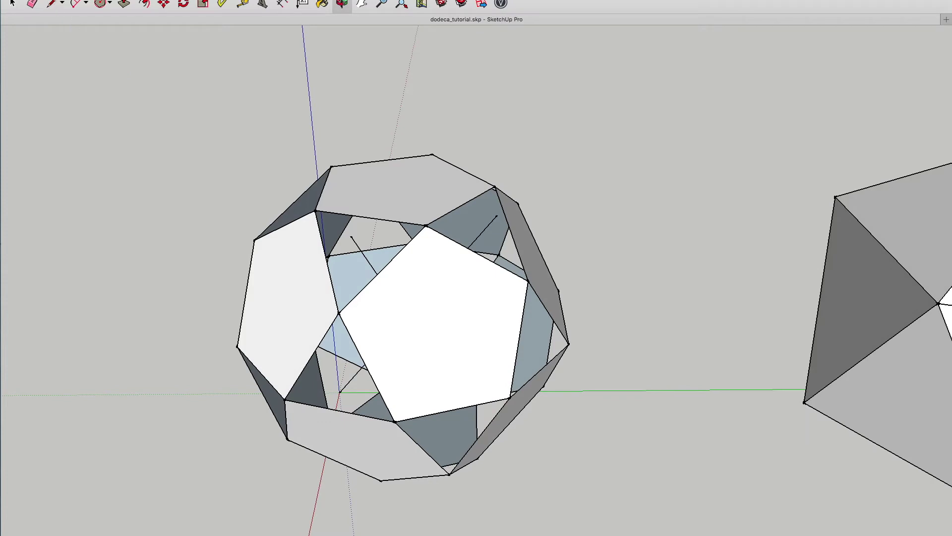
{"action": "left_click", "coordinate": [54, 4]}
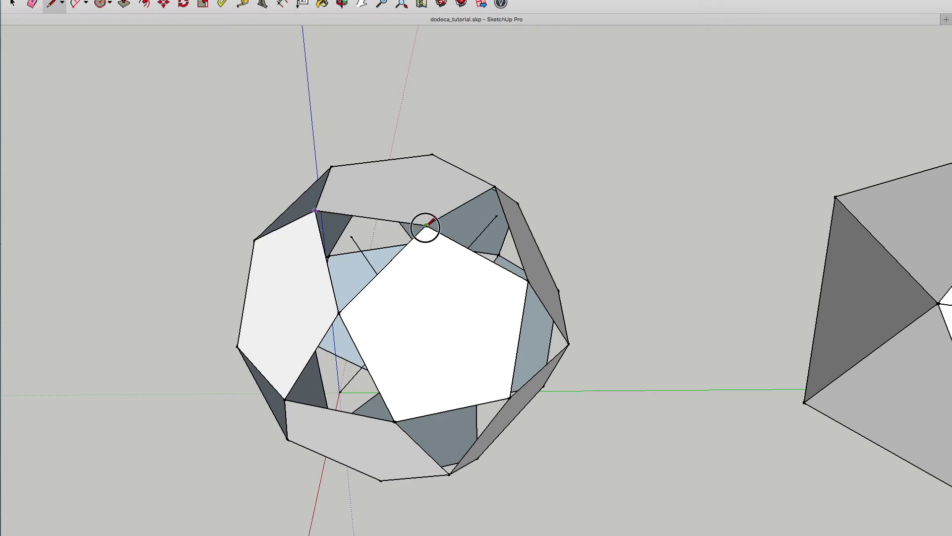
{"action": "left_click_drag", "start_coordinate": [315, 210], "coordinate": [339, 313]}
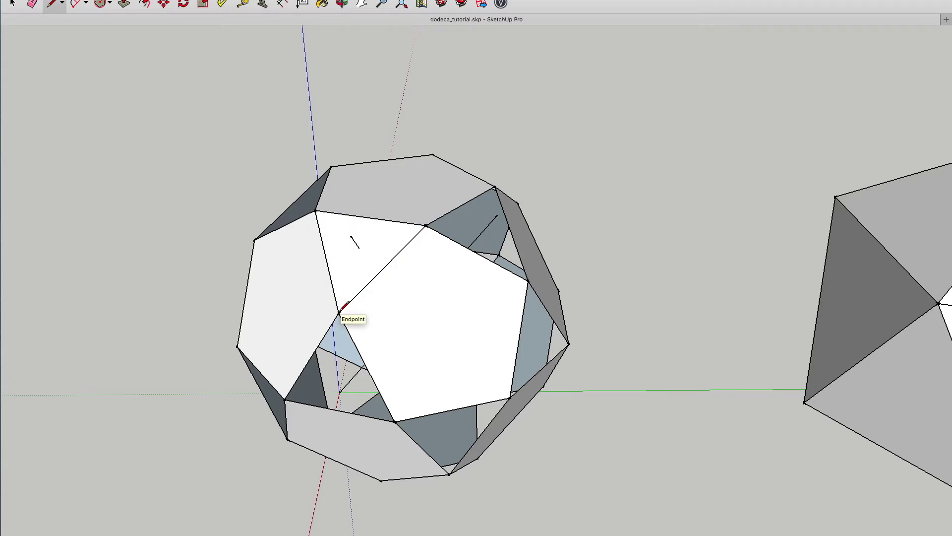
- Make the new triangle face with its edges a component named icosidodeca_equl, replacing the selection
{"action": "left_click", "coordinate": [19, 3]}
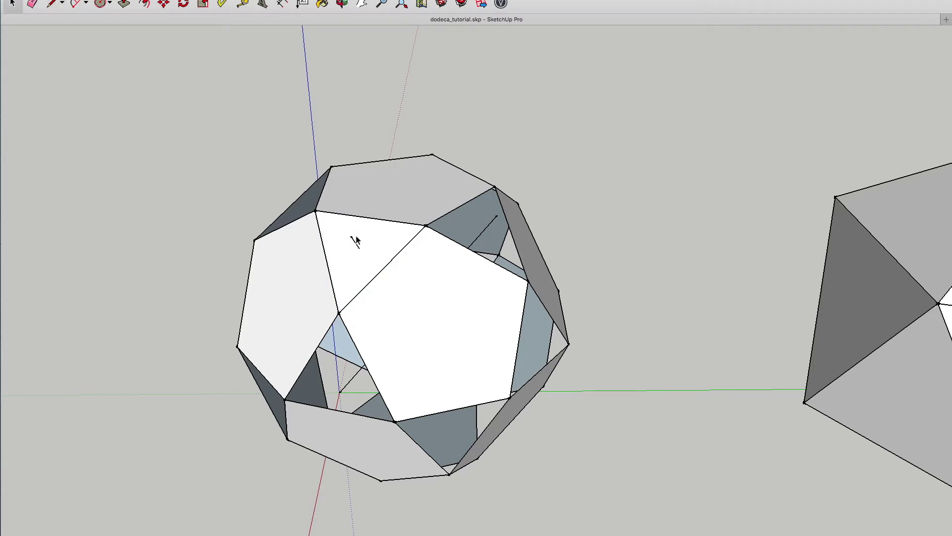
{"action": "left_click", "coordinate": [381, 250]}
{"action": "left_click", "coordinate": [382, 246]}
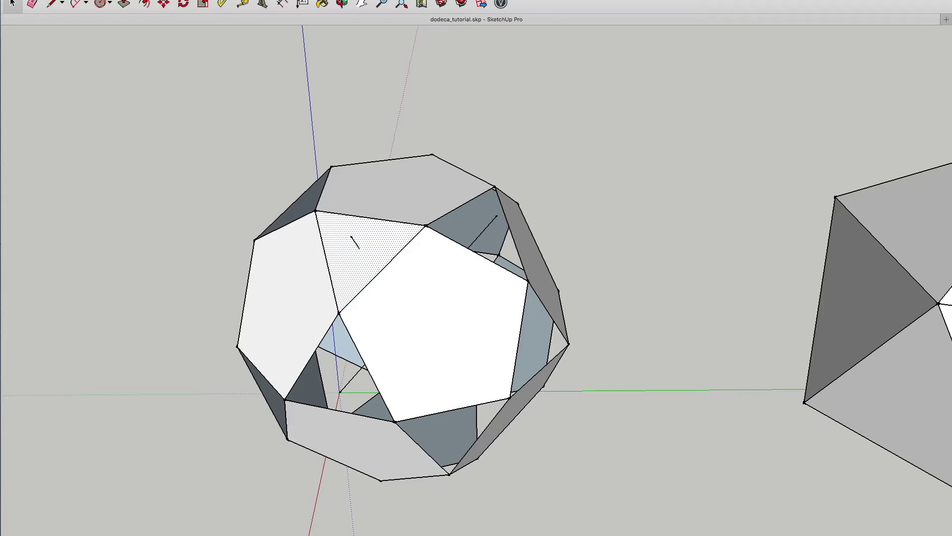
{"action": "left_click", "coordinate": [99, 0]}
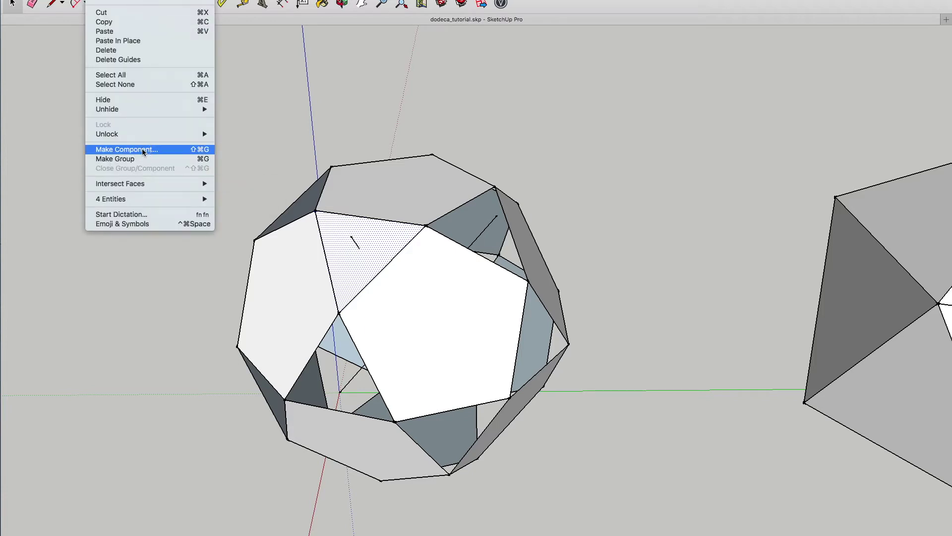
{"action": "left_click", "coordinate": [127, 150]}
{"action": "type", "text": "icosidodeca_equl"}
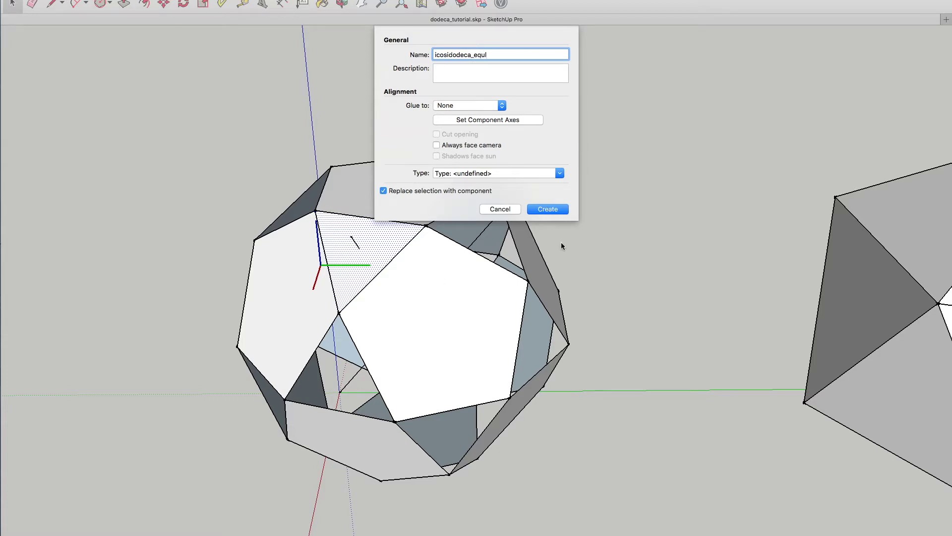
{"action": "left_click", "coordinate": [548, 209]}
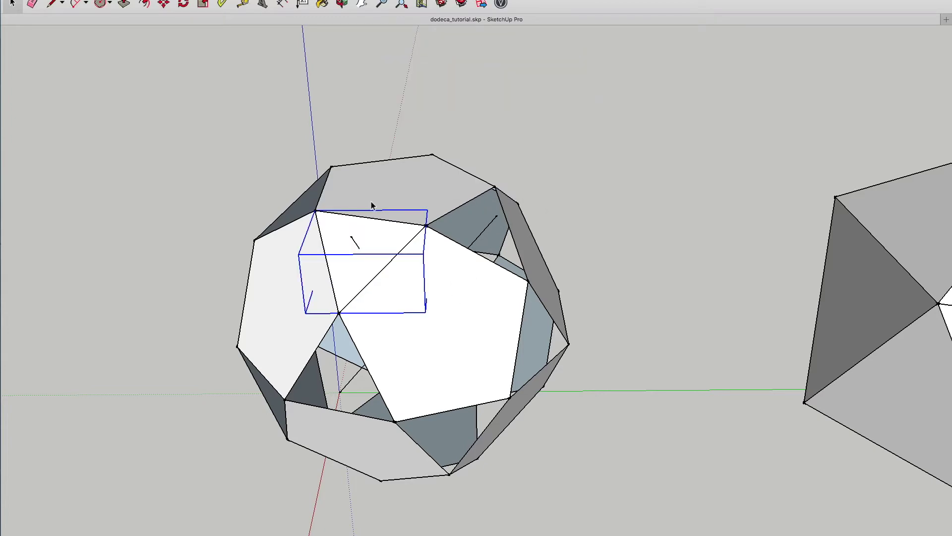
- Rotate-copy the triangle component about the axis through its lower corner and the solid's centre into the triangular gap directly below
{"action": "left_click", "coordinate": [342, 4]}
{"action": "left_click_drag", "start_coordinate": [387, 313], "coordinate": [485, 281]}
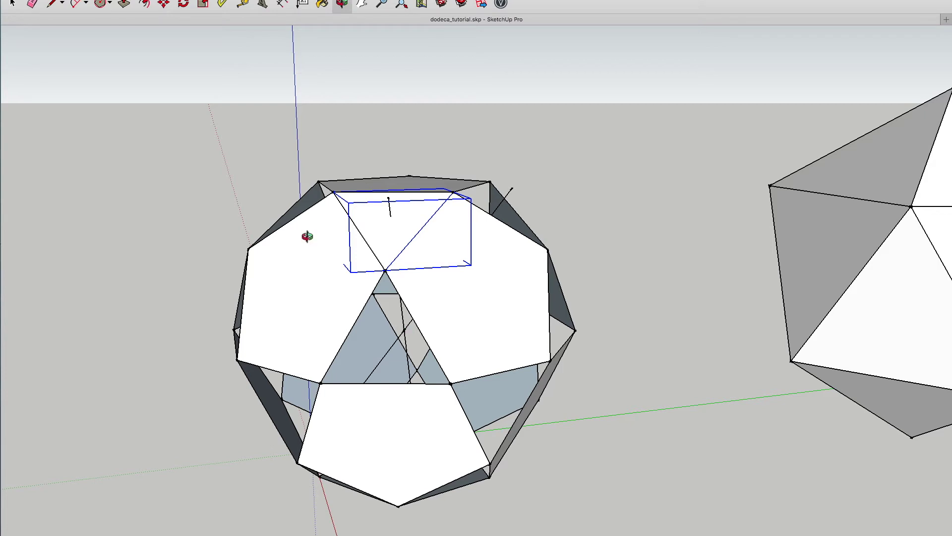
{"action": "left_click", "coordinate": [183, 4]}
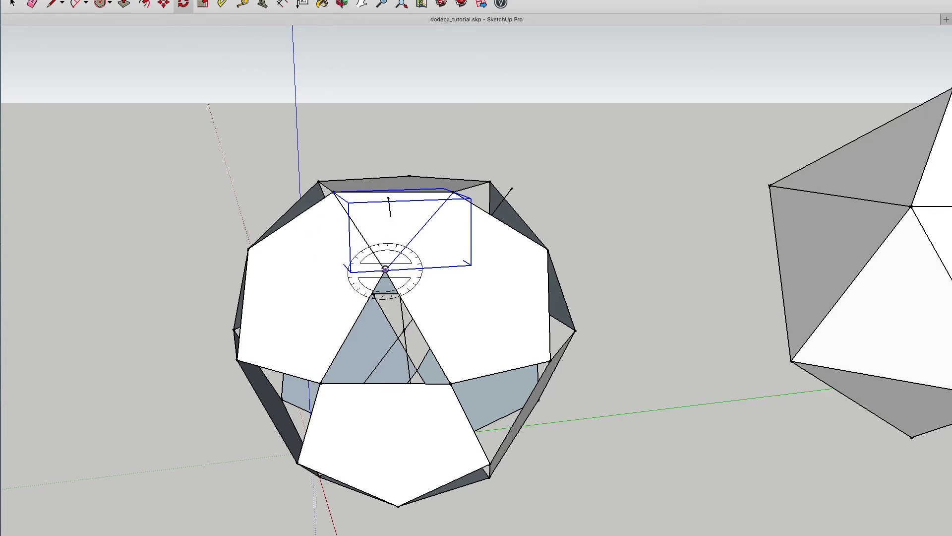
{"action": "left_click", "coordinate": [385, 272]}
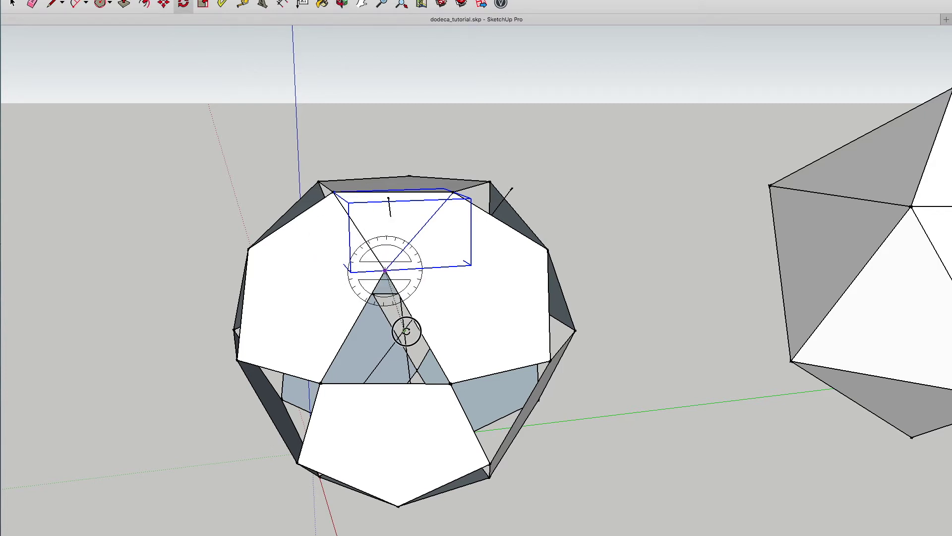
{"action": "left_click", "coordinate": [405, 330]}
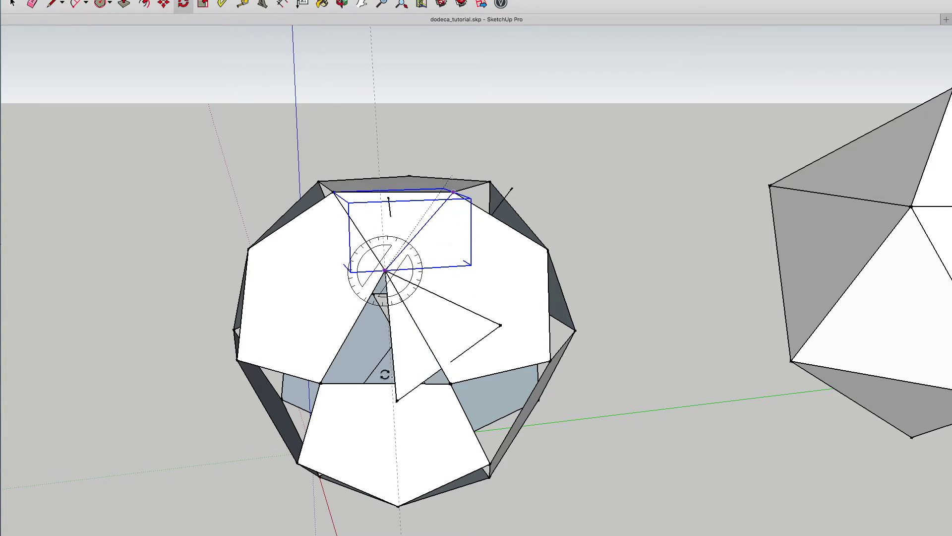
{"action": "left_click", "coordinate": [321, 385]}
- Rotate-copy the new triangle about the corner it shares with the neighbouring gap, using the solid's centre for the axis, to fill that gap
{"action": "left_click", "coordinate": [342, 4]}
{"action": "left_click_drag", "start_coordinate": [338, 327], "coordinate": [136, 317]}
{"action": "left_click_drag", "start_coordinate": [316, 399], "coordinate": [332, 272]}
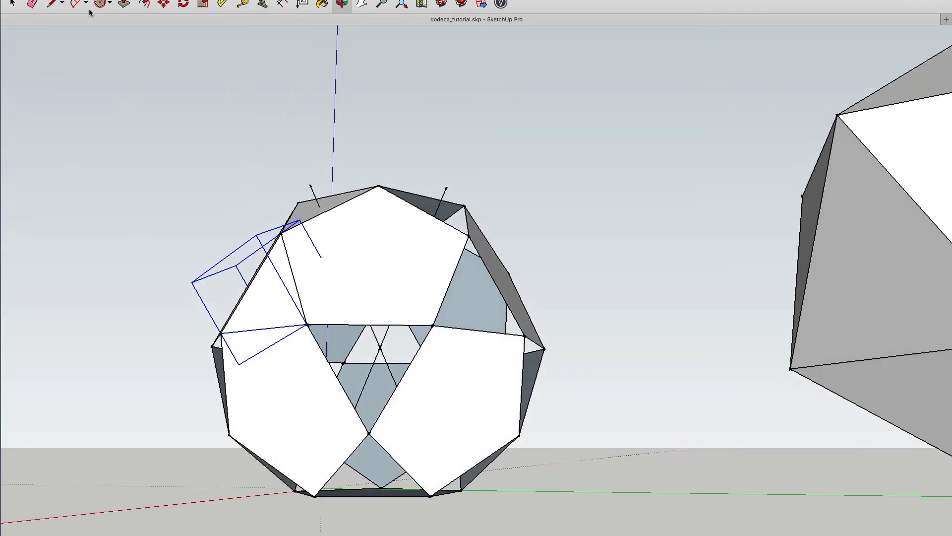
{"action": "left_click", "coordinate": [183, 4]}
{"action": "left_click", "coordinate": [308, 325]}
{"action": "left_click", "coordinate": [380, 347]}
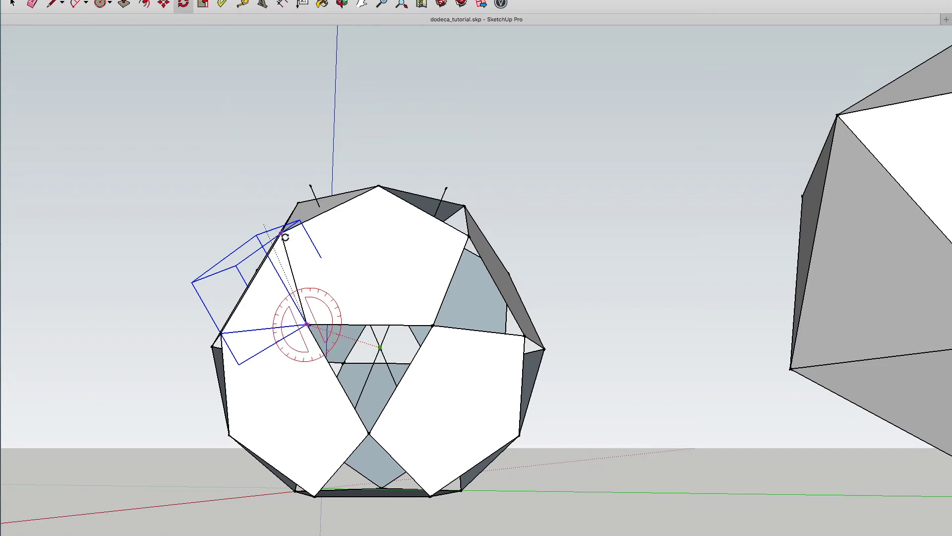
{"action": "left_click", "coordinate": [368, 441]}
- Rotate-copy the third triangle about the axis through its lower corner and the solid's centre into the gap on the underside
{"action": "middle_click_drag", "start_coordinate": [368, 442], "coordinate": [256, 71]}
{"action": "left_click", "coordinate": [184, 3]}
{"action": "left_click", "coordinate": [347, 276]}
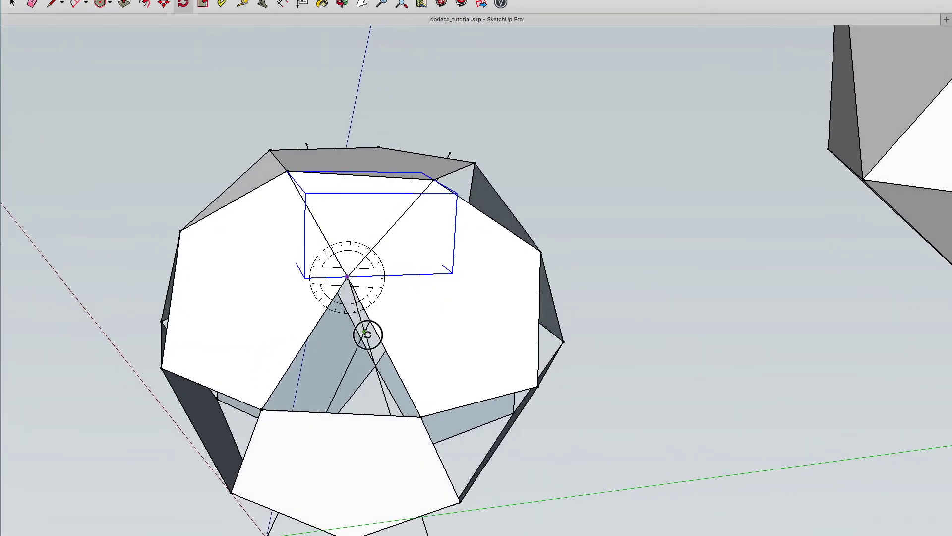
{"action": "left_click", "coordinate": [434, 179]}
{"action": "left_click", "coordinate": [308, 380]}
- Select the four triangles and rotate-copy them around the vertical axis through the solid's centre, repeating the copy to fill all remaining gaps
{"action": "middle_click_drag", "start_coordinate": [308, 379], "coordinate": [441, 359]}
{"action": "left_click", "coordinate": [14, 5]}
{"action": "left_click", "coordinate": [233, 238], "text": "shift"}
{"action": "left_click", "coordinate": [271, 148], "text": "shift"}
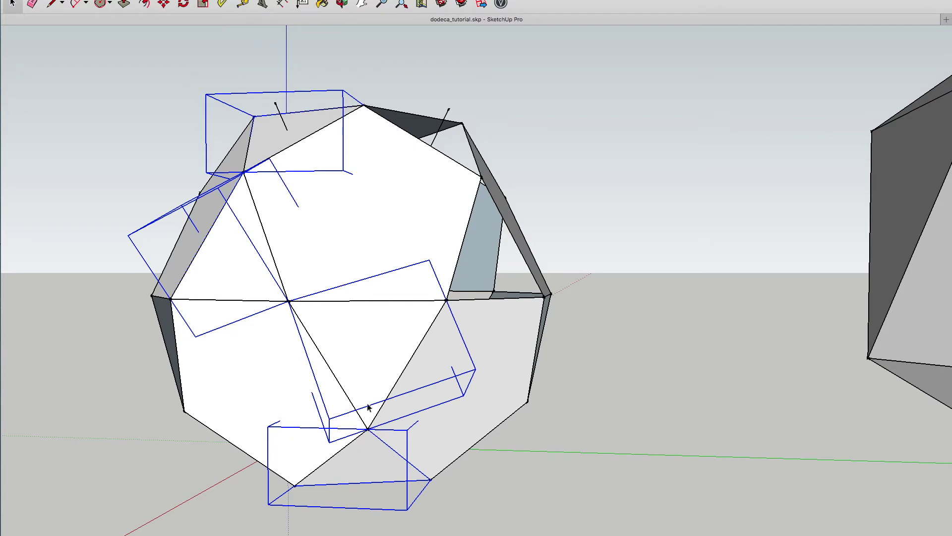
{"action": "left_click", "coordinate": [342, 3]}
{"action": "left_click_drag", "start_coordinate": [341, 204], "coordinate": [300, 320]}
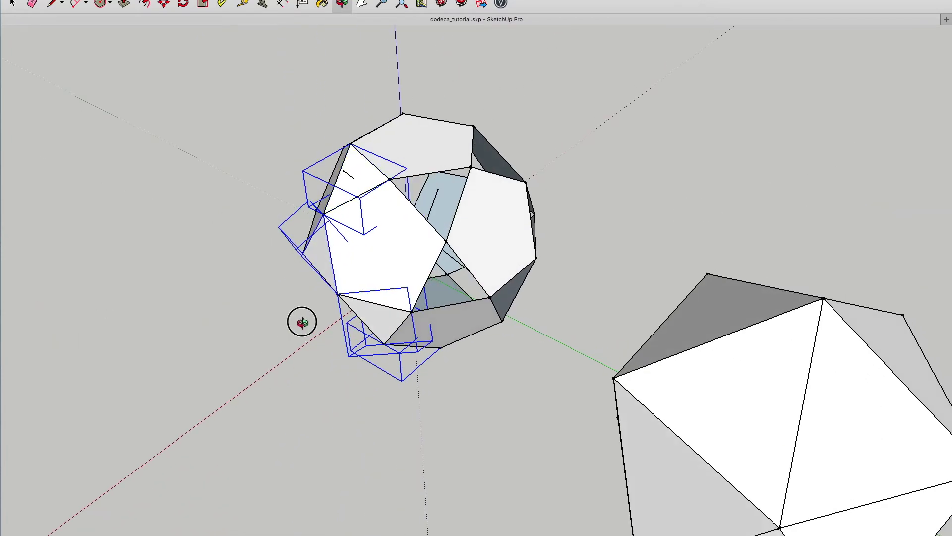
{"action": "scroll", "coordinate": [419, 192], "scroll_direction": "up", "scroll_amount": 5}
{"action": "left_click_drag", "start_coordinate": [451, 209], "coordinate": [451, 265]}
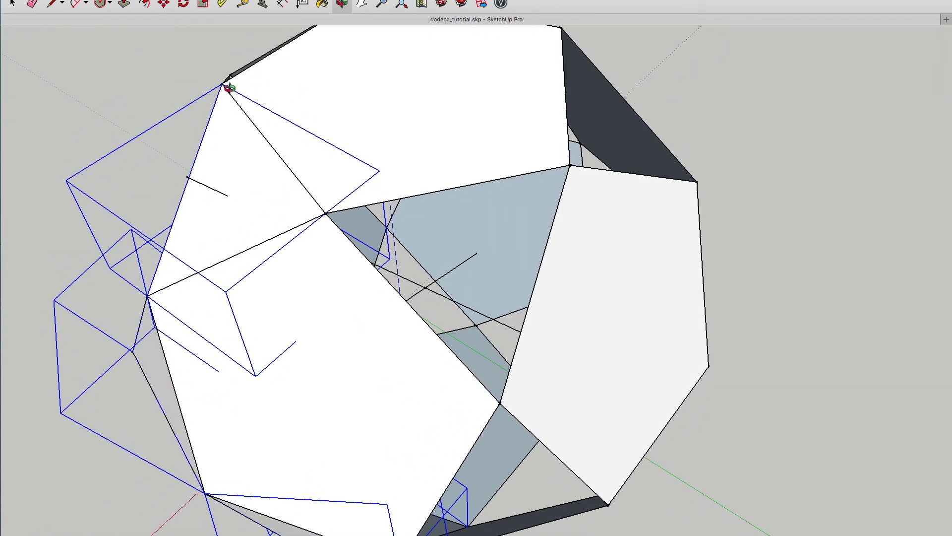
{"action": "left_click", "coordinate": [184, 4]}
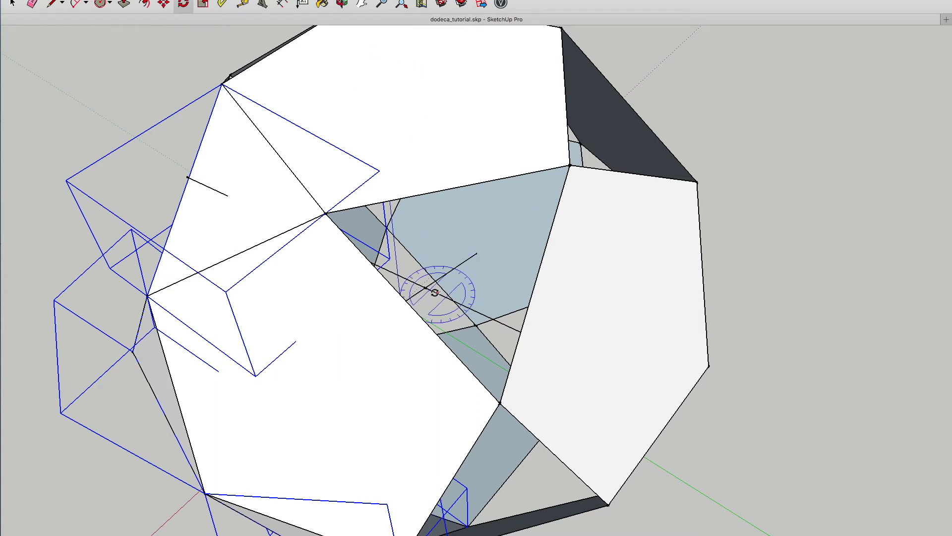
{"action": "left_click", "coordinate": [425, 288]}
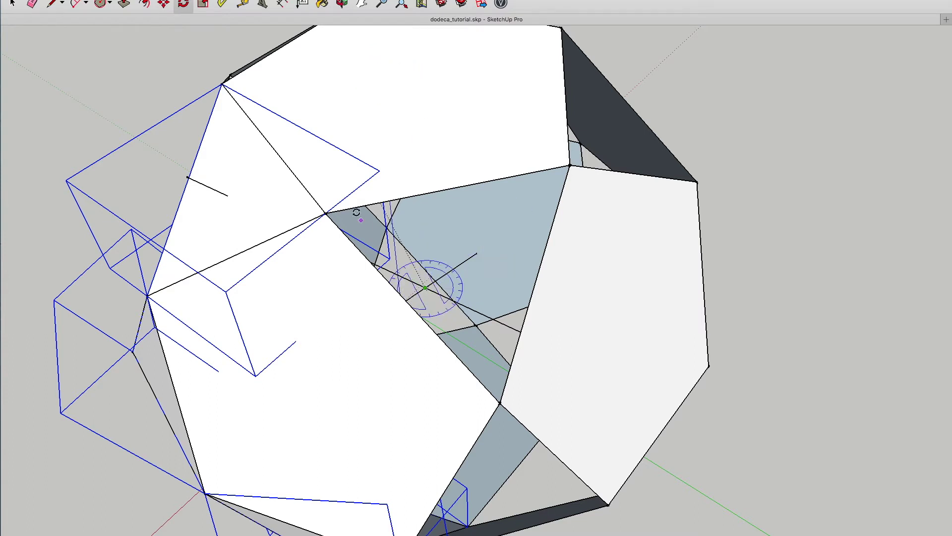
{"action": "left_click", "coordinate": [327, 212]}
{"action": "left_click", "coordinate": [570, 169]}
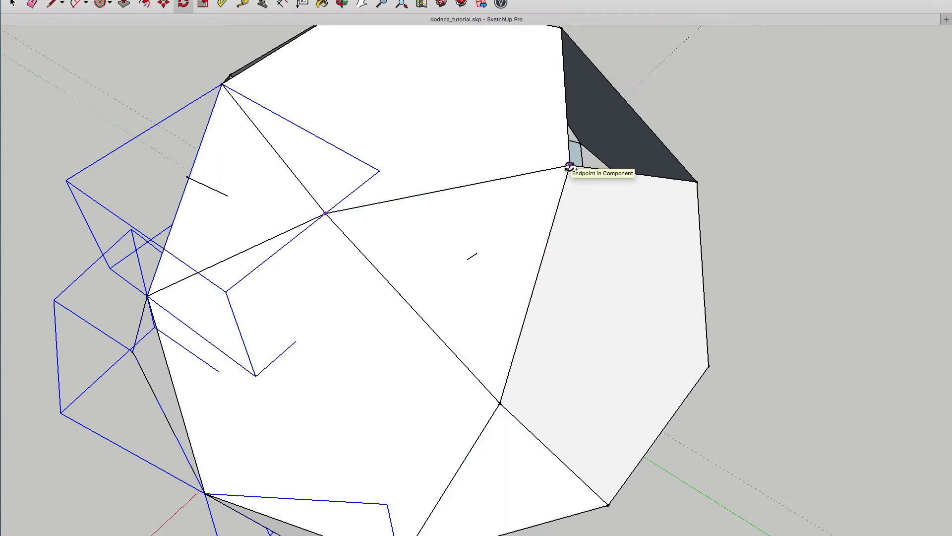
{"action": "scroll", "coordinate": [569, 166], "scroll_direction": "down", "scroll_amount": 3}
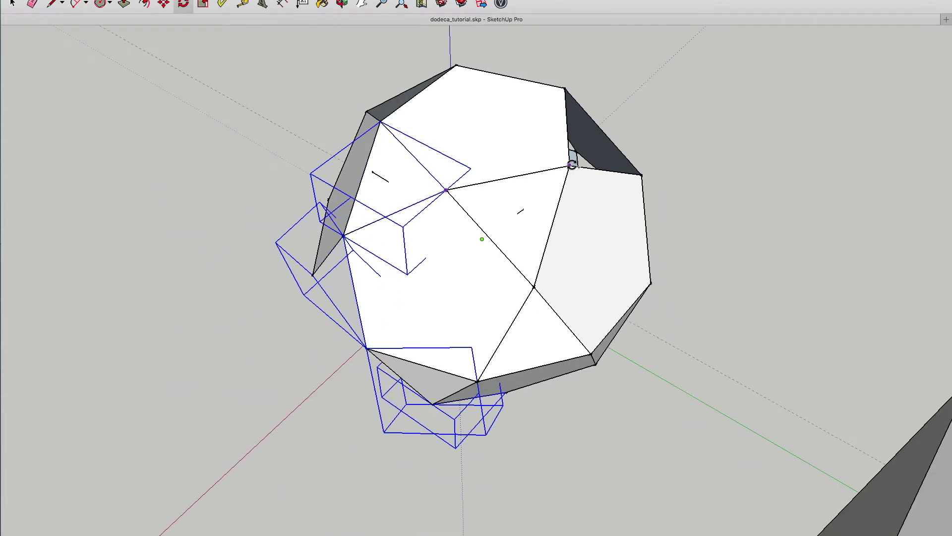
{"action": "left_click", "coordinate": [572, 164]}
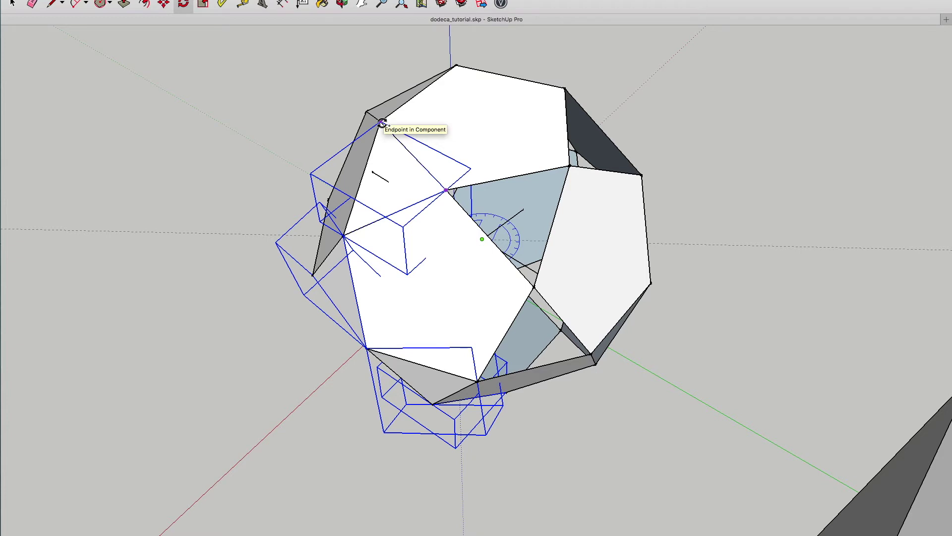
{"action": "left_click", "coordinate": [380, 123]}
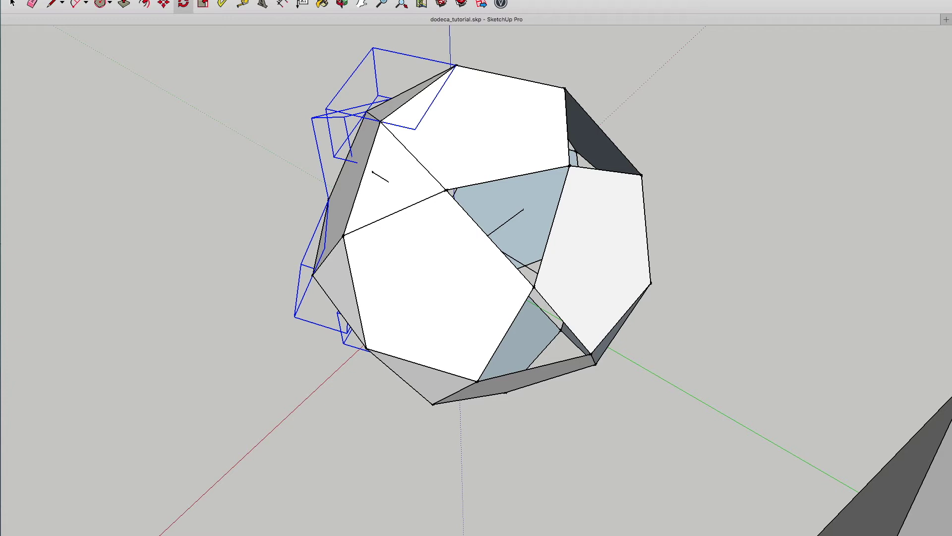
{"action": "left_click", "coordinate": [13, 3]}
{"action": "left_click", "coordinate": [219, 190]}
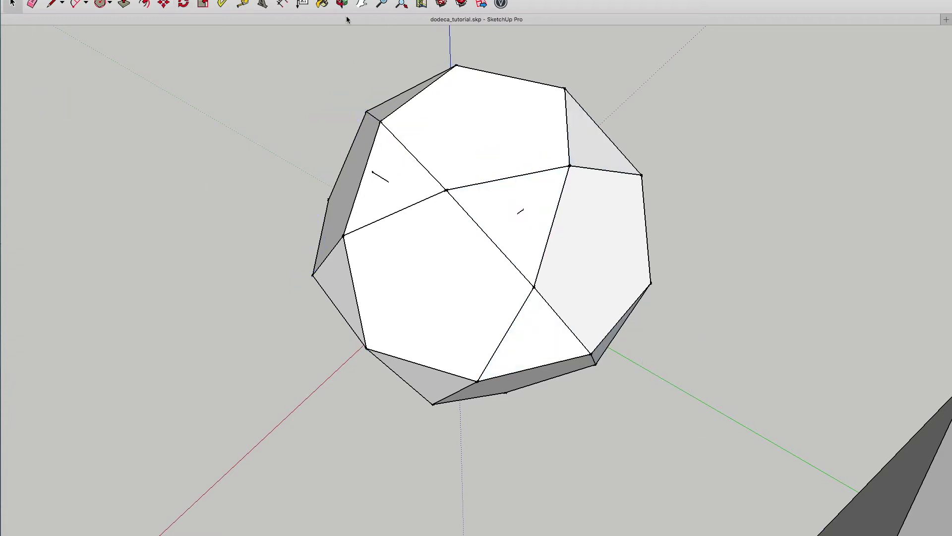
- Select the whole icosidodecahedron and place a copy of it beside the original, on the side away from the icosahedron, along the green axis
{"action": "left_click", "coordinate": [342, 3]}
{"action": "left_click_drag", "start_coordinate": [448, 349], "coordinate": [684, 104]}
{"action": "left_click_drag", "start_coordinate": [546, 240], "coordinate": [347, 427]}
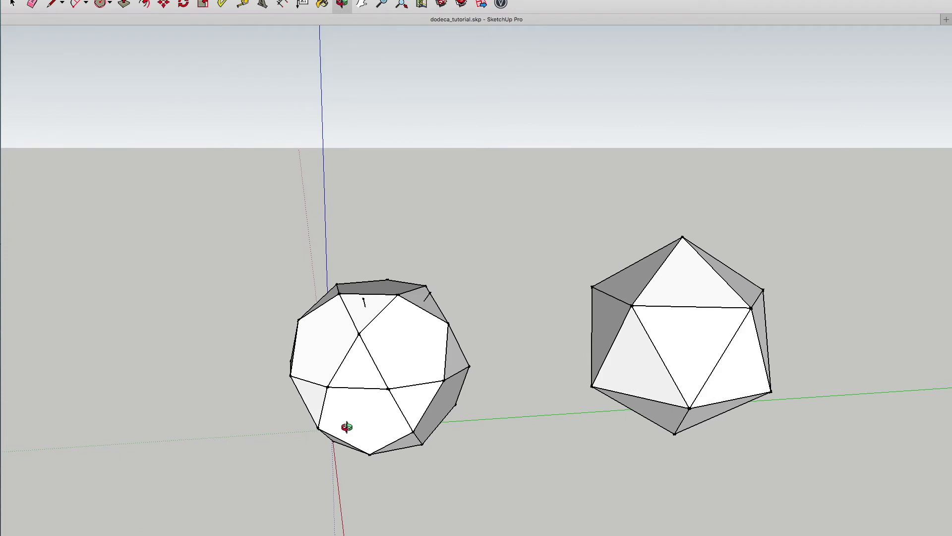
{"action": "left_click", "coordinate": [15, 5]}
{"action": "left_click_drag", "start_coordinate": [227, 202], "coordinate": [516, 511]}
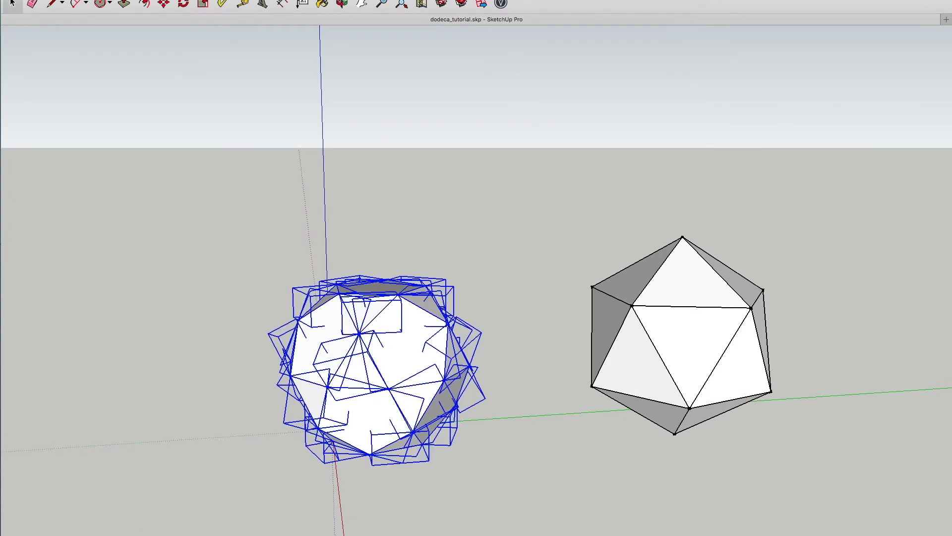
{"action": "left_click", "coordinate": [164, 5]}
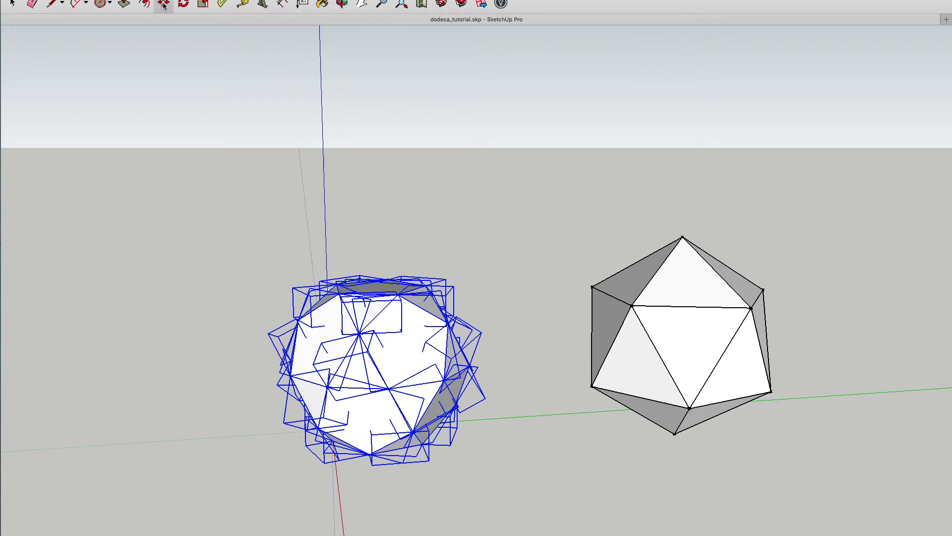
{"action": "left_click", "coordinate": [418, 382]}
{"action": "key", "text": "alt"}
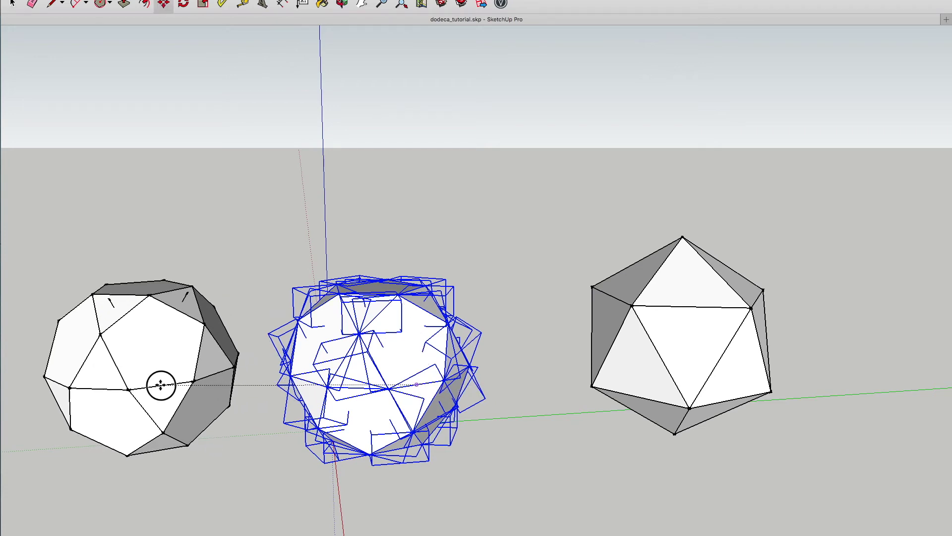
{"action": "left_click", "coordinate": [161, 385]}
- Hide the large upper front pentagon of the copied icosidodecahedron to expose its interior
{"action": "scroll", "coordinate": [456, 399], "scroll_direction": "down", "scroll_amount": 3}
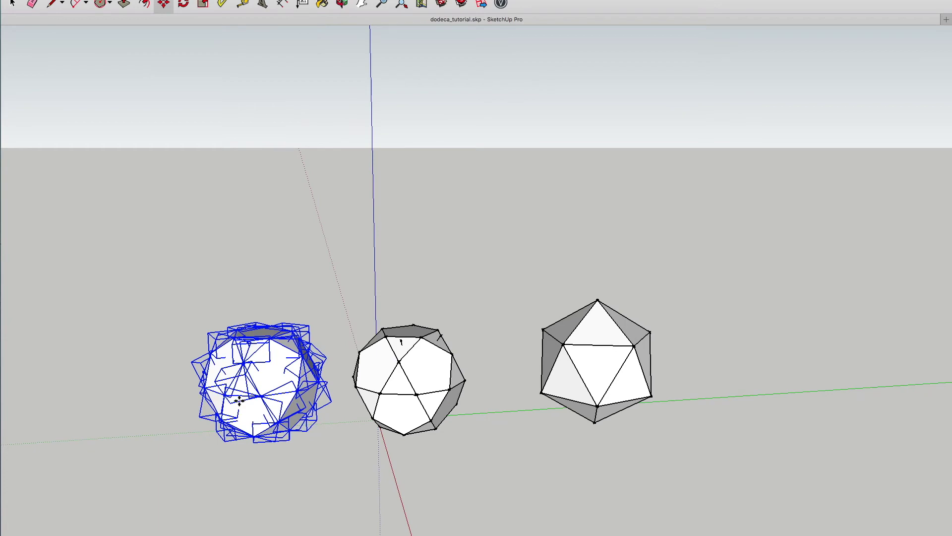
{"action": "scroll", "coordinate": [228, 392], "scroll_direction": "up", "scroll_amount": 4}
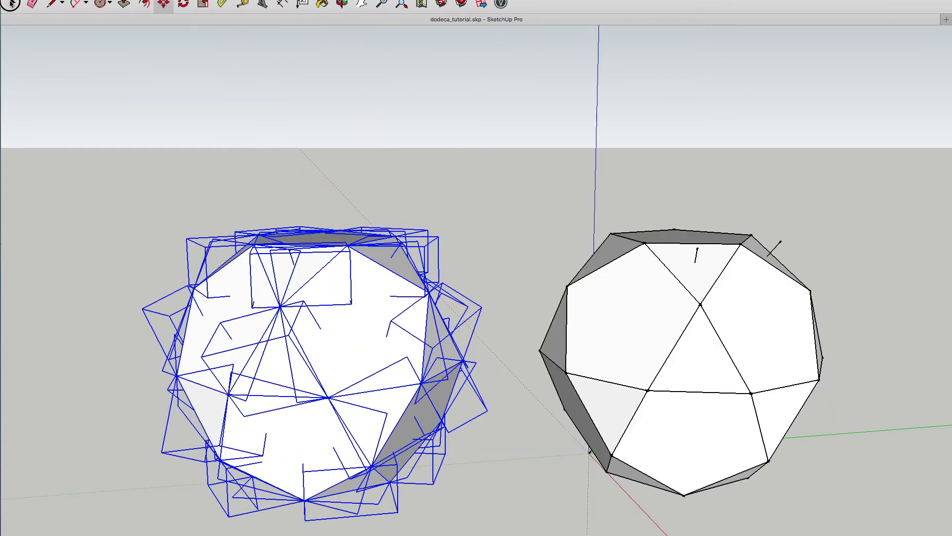
{"action": "left_click", "coordinate": [11, 4]}
{"action": "left_click", "coordinate": [133, 169]}
{"action": "left_click", "coordinate": [330, 366]}
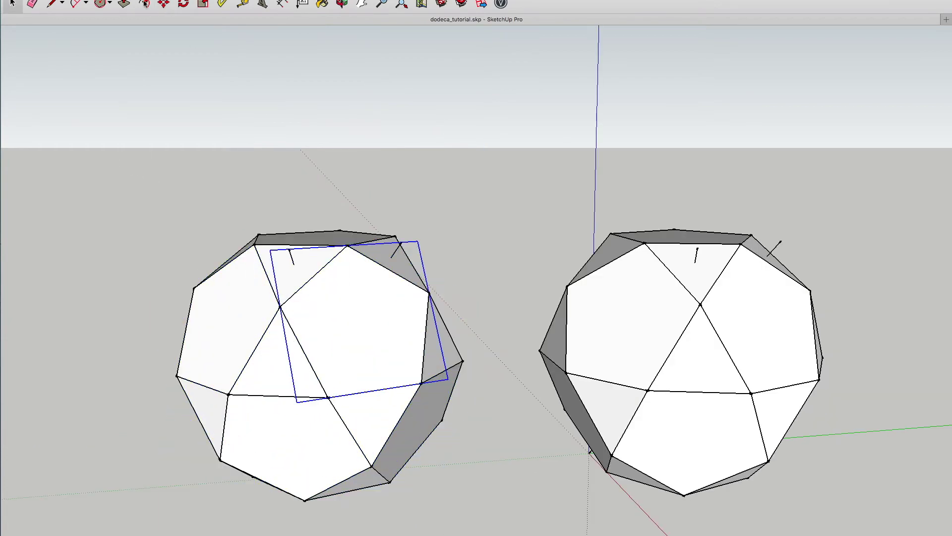
{"action": "left_click", "coordinate": [99, 1]}
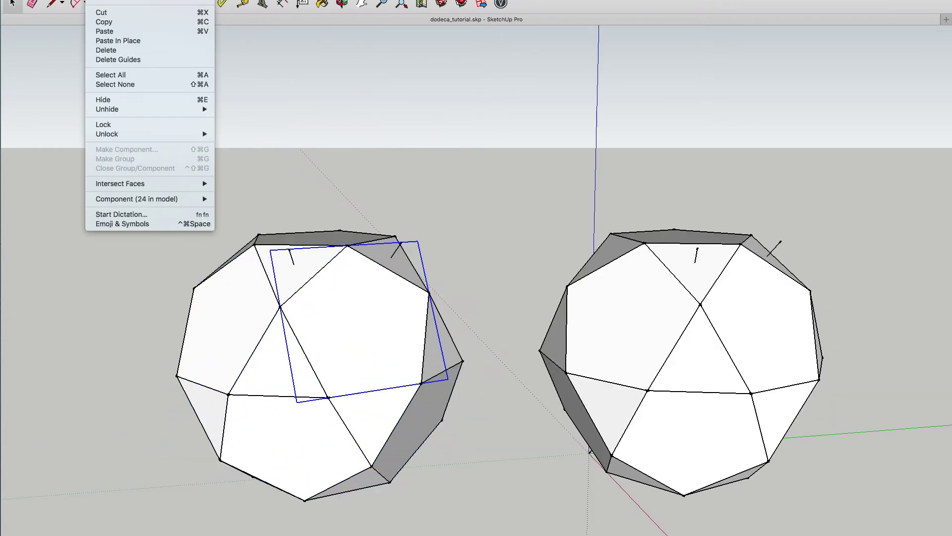
{"action": "left_click", "coordinate": [114, 100]}
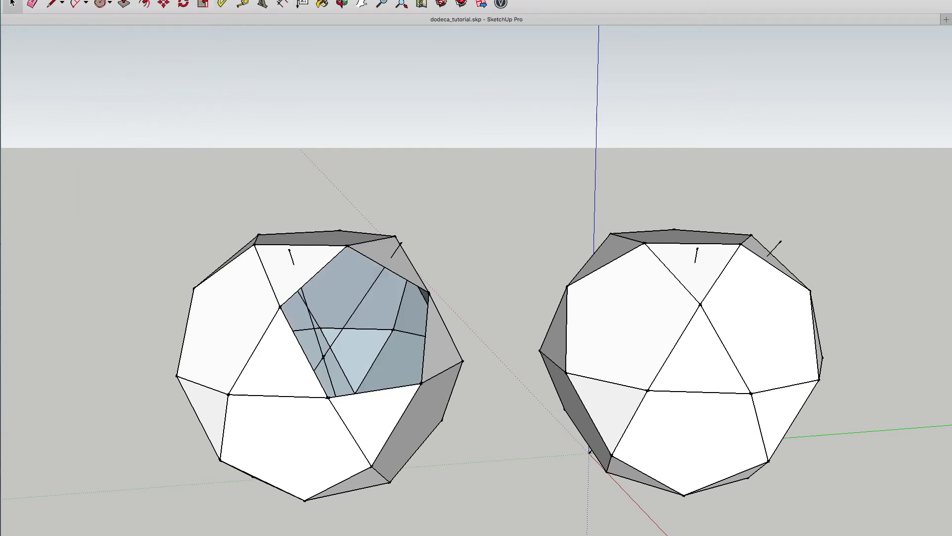
- Erase the leftover construction lines crossing the copied solid's interior, and unhide the hidden pentagon
{"action": "left_click", "coordinate": [342, 4]}
{"action": "left_click_drag", "start_coordinate": [305, 295], "coordinate": [266, 351]}
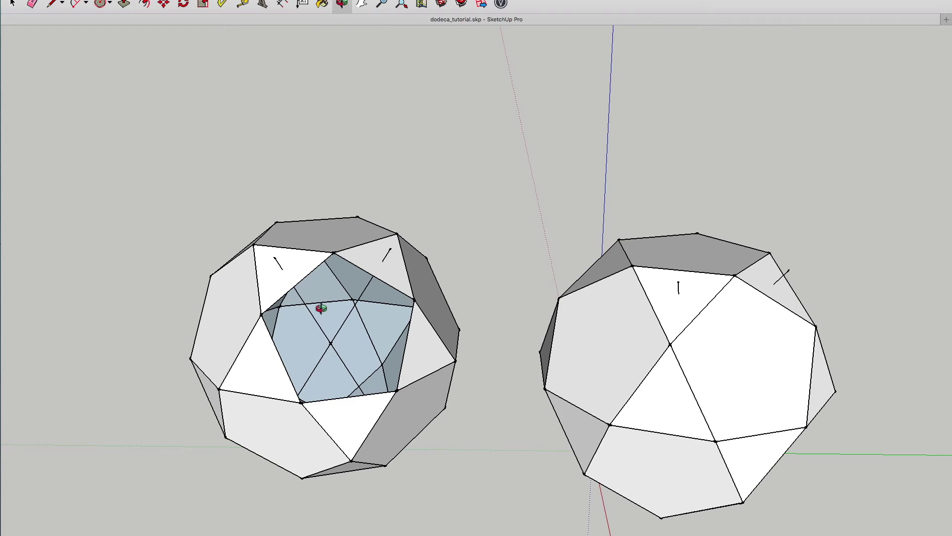
{"action": "key", "text": "e"}
{"action": "mouse_move", "coordinate": [323, 329]}
{"action": "left_mouse_down"}
{"action": "mouse_move", "coordinate": [332, 357]}
{"action": "mouse_move", "coordinate": [320, 349]}
{"action": "mouse_move", "coordinate": [342, 337]}
{"action": "left_mouse_up"}
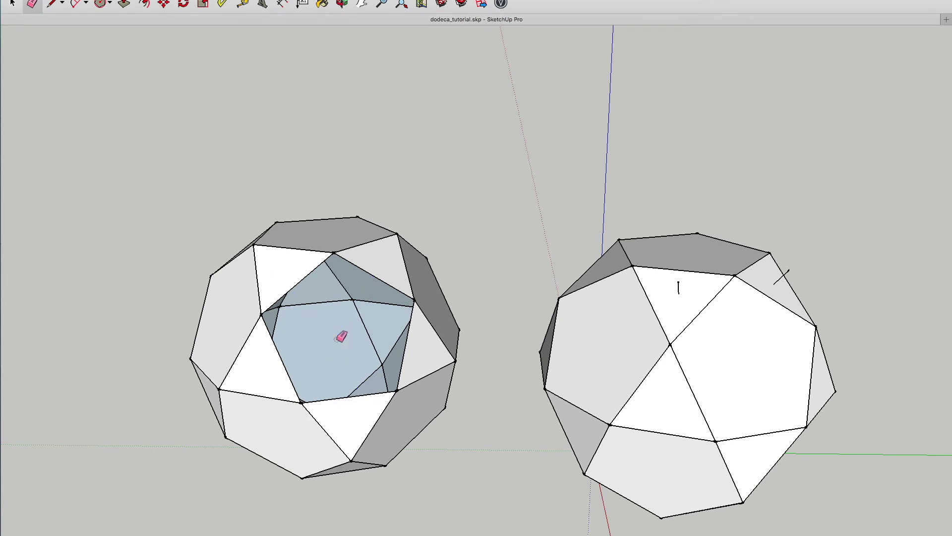
{"action": "left_click", "coordinate": [103, 0]}
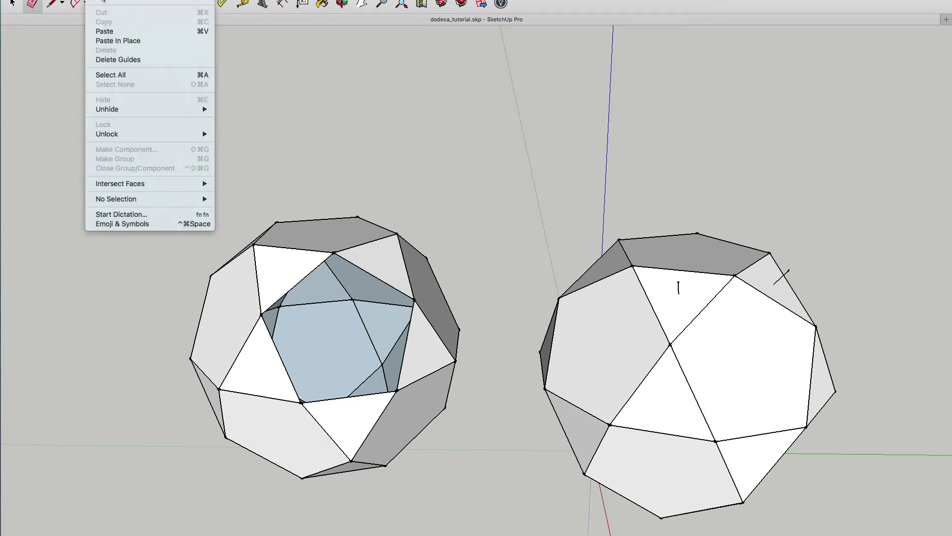
{"action": "left_click", "coordinate": [229, 128]}
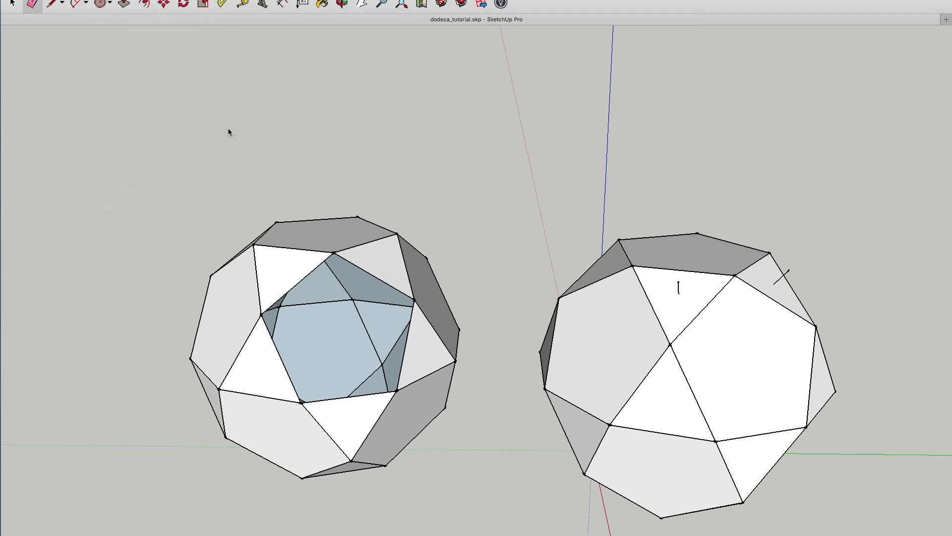
- Select all components of the copied icosidodecahedron and explode them into plain faces and edges
{"action": "left_click", "coordinate": [10, 7]}
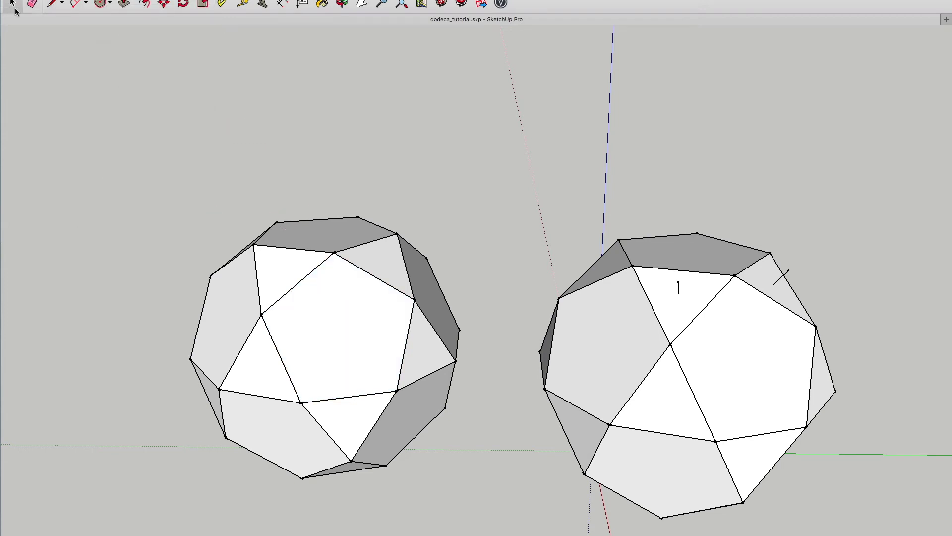
{"action": "left_click_drag", "start_coordinate": [131, 144], "coordinate": [504, 515]}
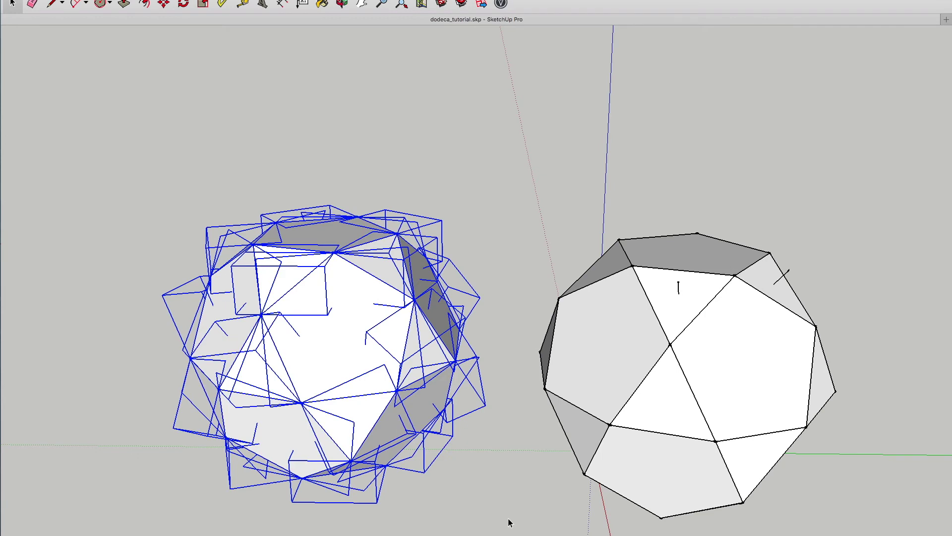
{"action": "left_click", "coordinate": [97, 0]}
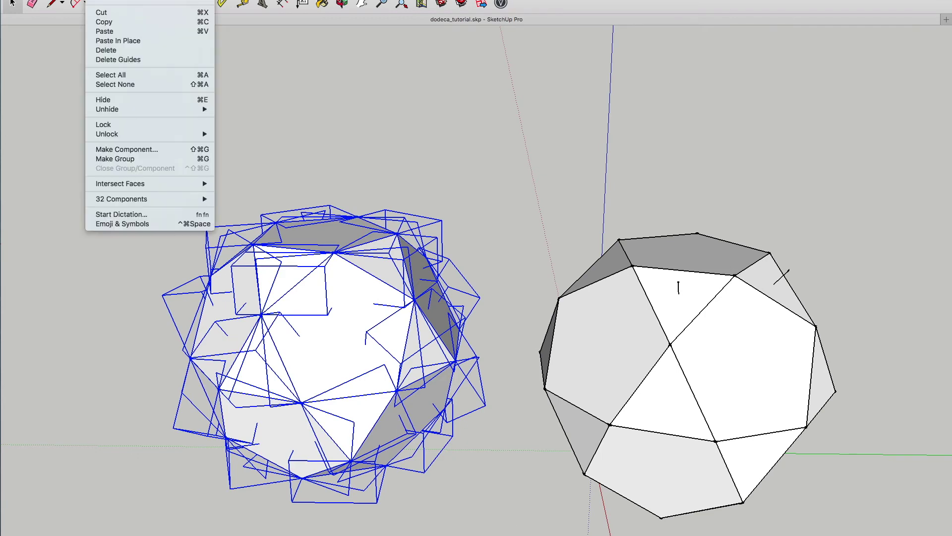
{"action": "mouse_move", "coordinate": [153, 200]}
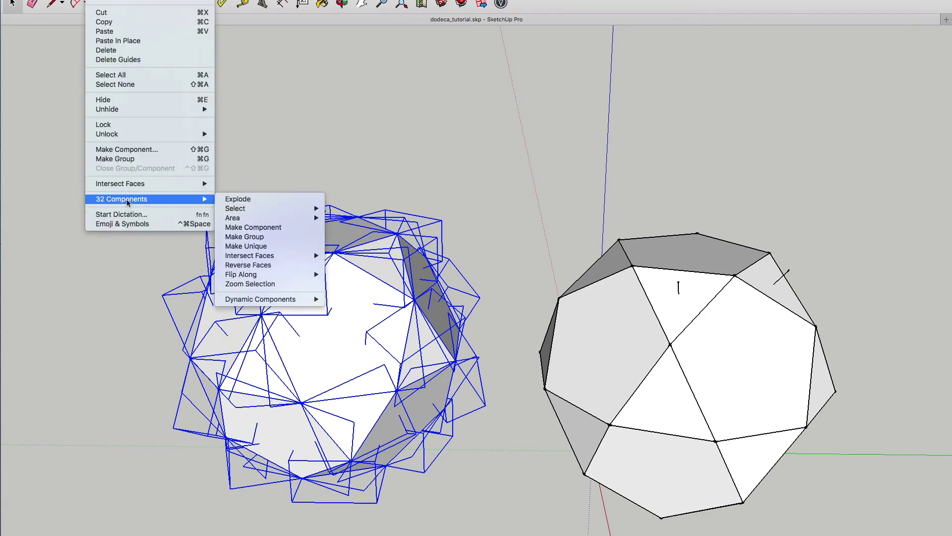
{"action": "left_click", "coordinate": [260, 200]}
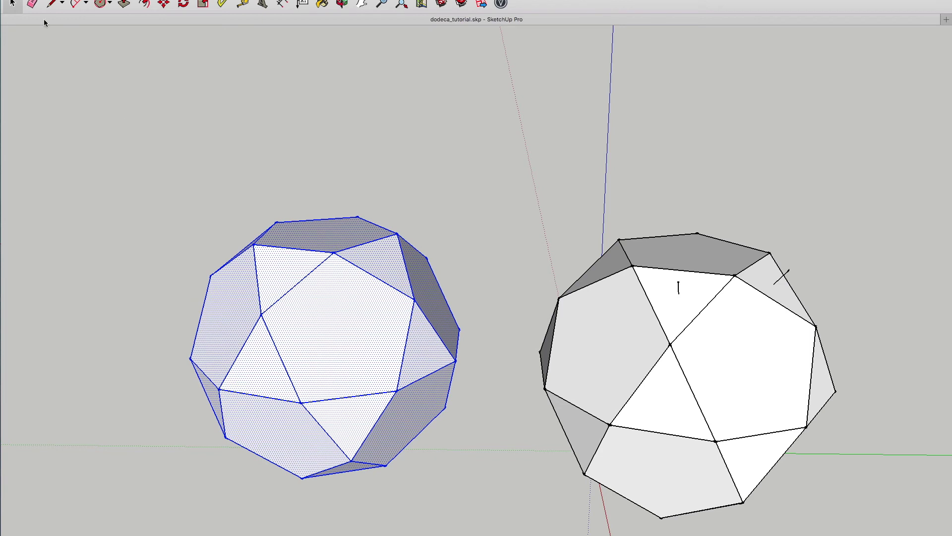
- Deselect the exploded copy and shift its upper front pentagon face slightly sideways with the Move tool, folding the adjoining faces
{"action": "left_click", "coordinate": [90, 114]}
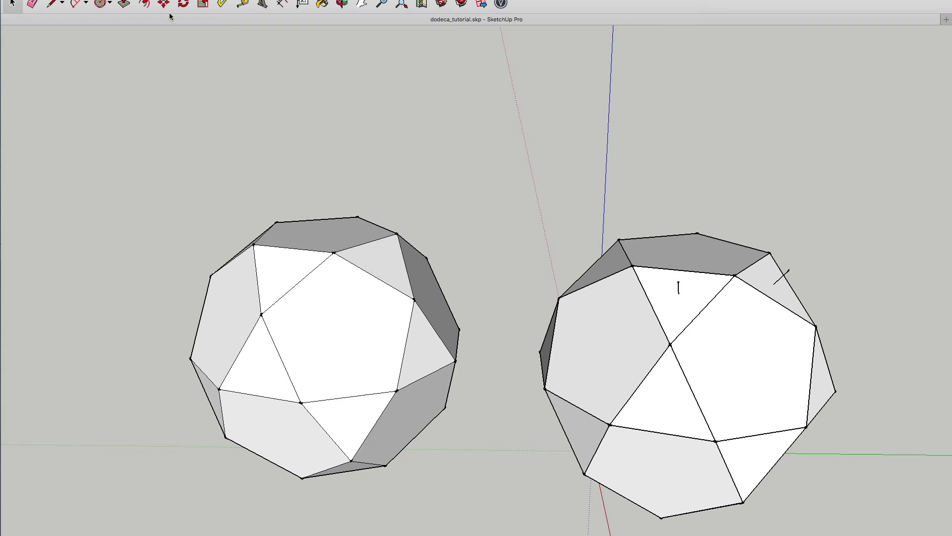
{"action": "left_click", "coordinate": [342, 4]}
{"action": "left_click_drag", "start_coordinate": [346, 382], "coordinate": [417, 361]}
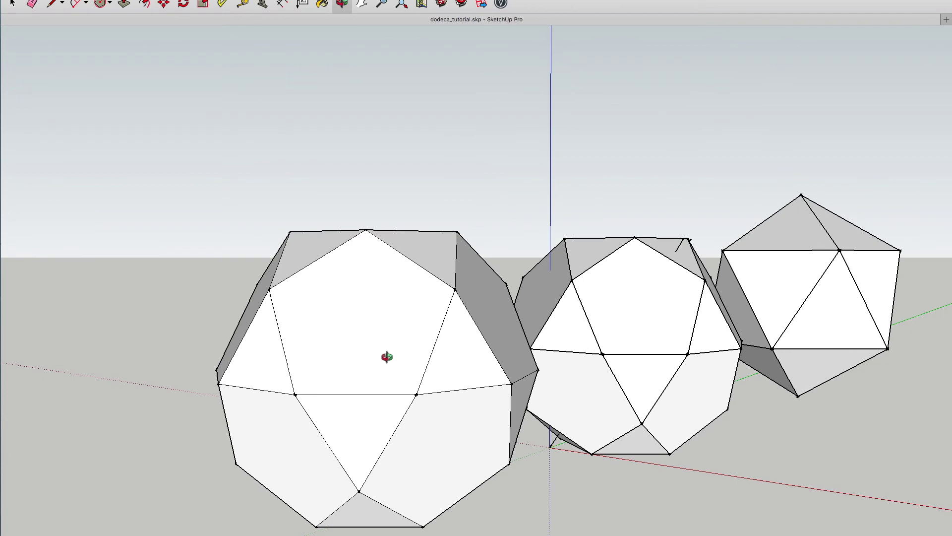
{"action": "left_click_drag", "start_coordinate": [259, 370], "coordinate": [229, 357]}
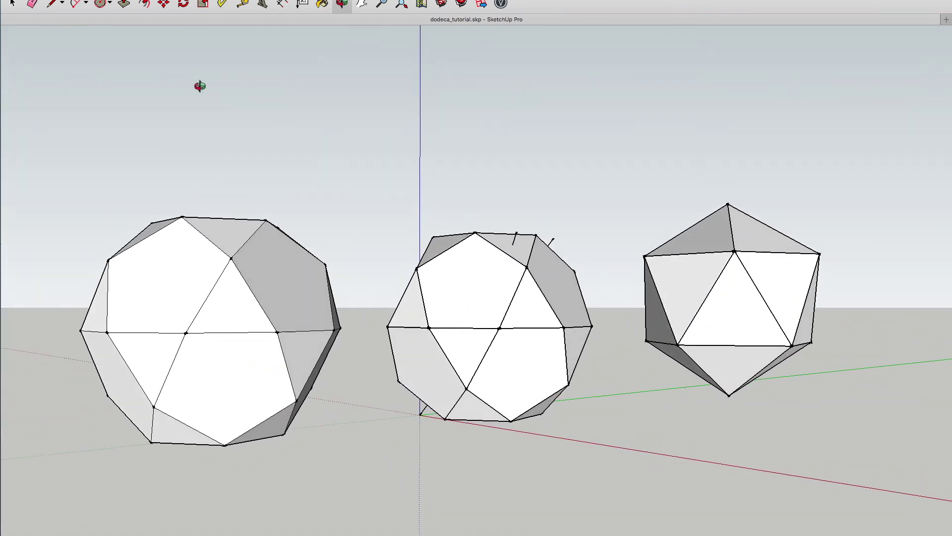
{"action": "left_click", "coordinate": [163, 3]}
{"action": "mouse_move", "coordinate": [166, 263]}
{"action": "left_mouse_down"}
{"action": "mouse_move", "coordinate": [145, 241]}
{"action": "mouse_move", "coordinate": [157, 253]}
{"action": "mouse_move", "coordinate": [138, 293]}
{"action": "mouse_move", "coordinate": [144, 259]}
{"action": "mouse_move", "coordinate": [155, 261]}
{"action": "left_mouse_up"}
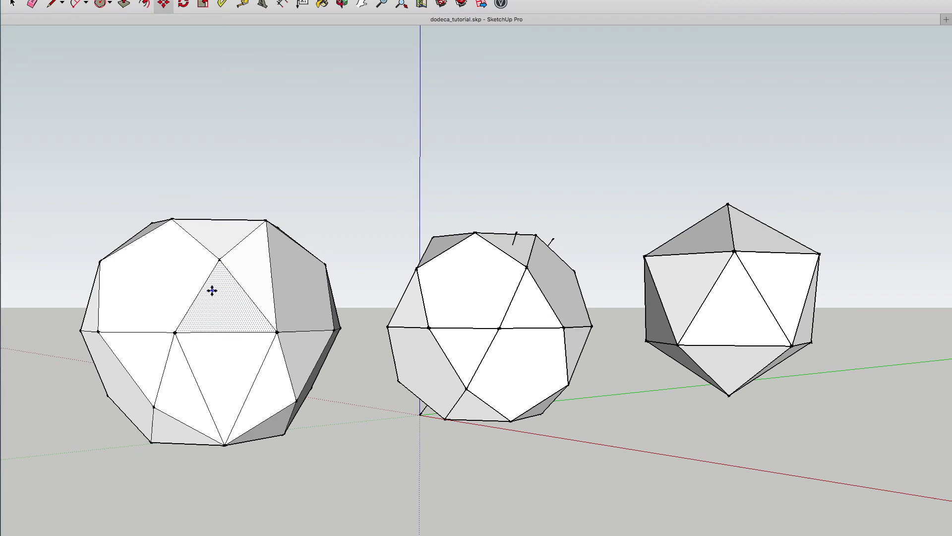
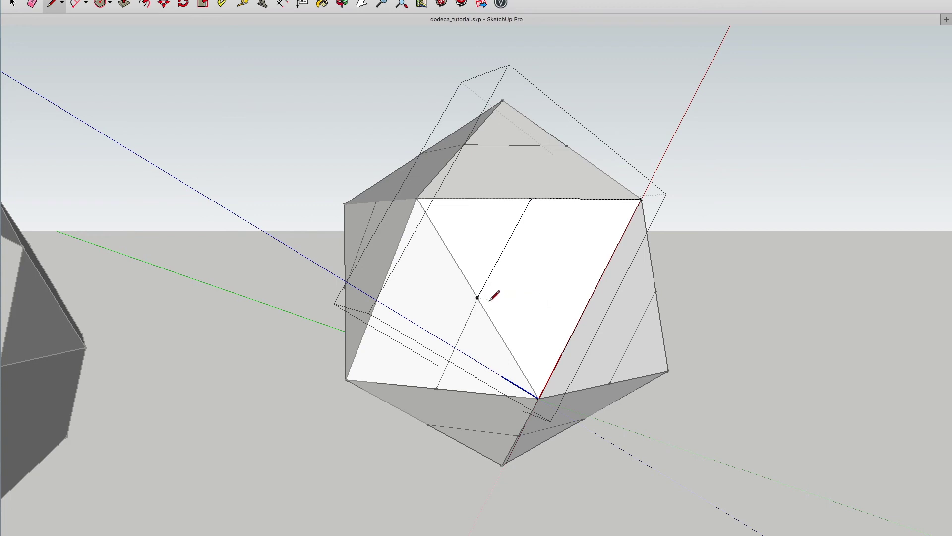
- Draw the remaining lines between the edge midpoints of the icosahedron's open triangle component to complete its inner triangle
{"action": "left_click", "coordinate": [592, 296]}
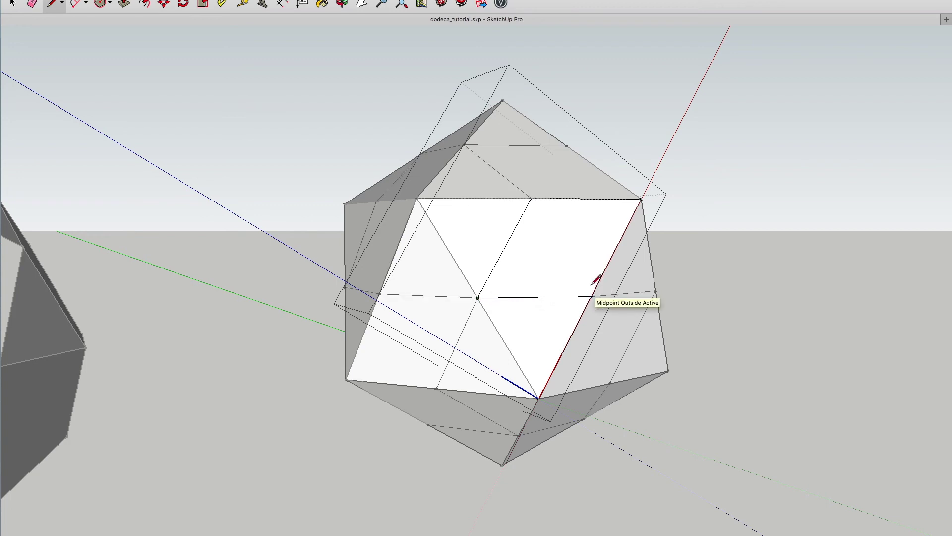
{"action": "left_click", "coordinate": [532, 197]}
{"action": "left_click_drag", "start_coordinate": [531, 198], "coordinate": [592, 296]}
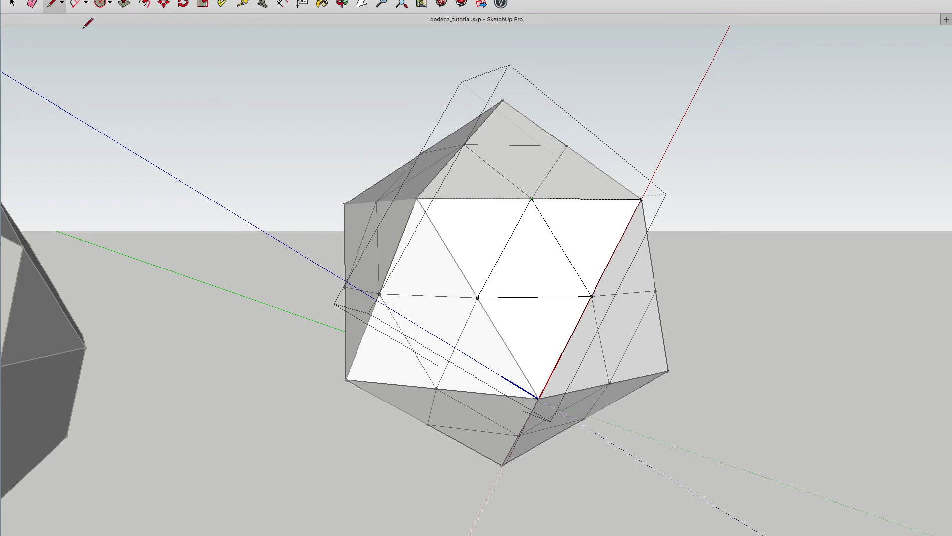
- Erase the outer edges around the three corners of the triangle component, leaving only the inner midpoint triangle on each face
{"action": "left_click", "coordinate": [33, 4]}
{"action": "mouse_move", "coordinate": [446, 195]}
{"action": "left_mouse_down"}
{"action": "mouse_move", "coordinate": [430, 227]}
{"action": "mouse_move", "coordinate": [452, 189]}
{"action": "left_mouse_up"}
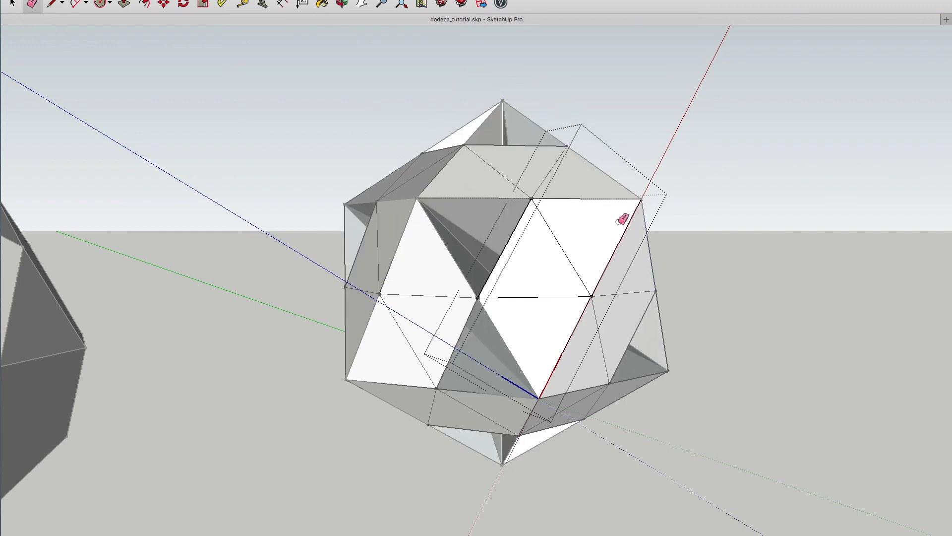
{"action": "mouse_move", "coordinate": [606, 199]}
{"action": "left_mouse_down"}
{"action": "mouse_move", "coordinate": [619, 231]}
{"action": "mouse_move", "coordinate": [594, 198]}
{"action": "left_mouse_up"}
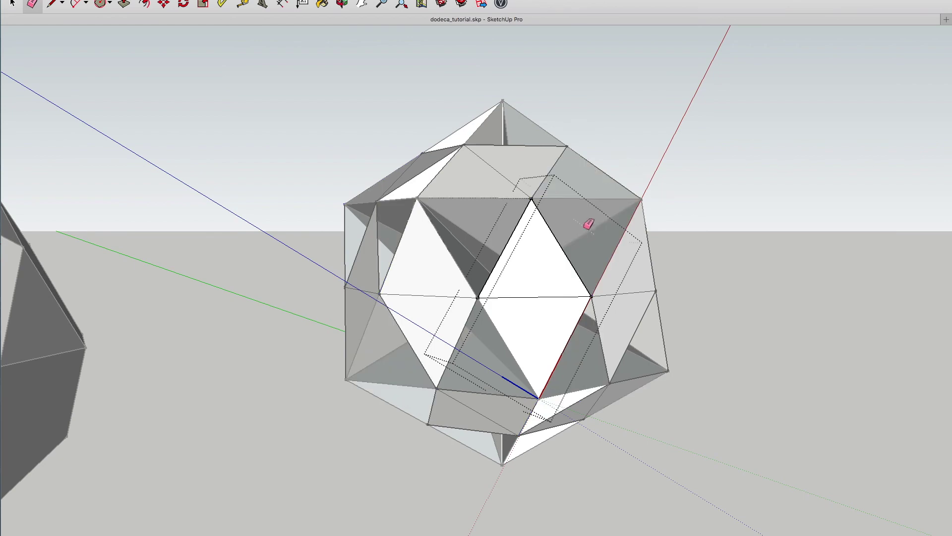
{"action": "mouse_move", "coordinate": [556, 396]}
{"action": "left_mouse_down"}
{"action": "mouse_move", "coordinate": [523, 384]}
{"action": "mouse_move", "coordinate": [557, 372]}
{"action": "left_mouse_up"}
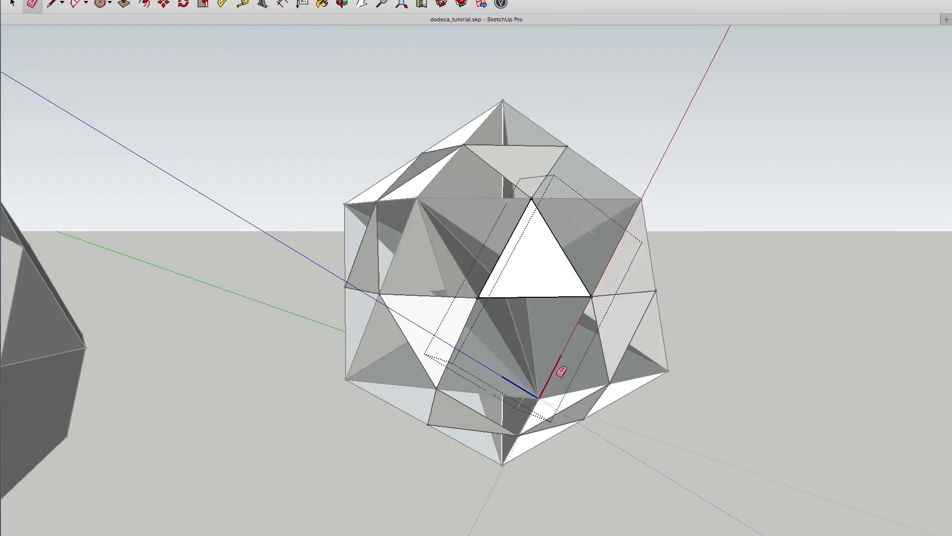
- Close the triangle component and erase the leftover construction lines crossing the interior of the open triangle-faced solid
{"action": "key", "text": "space"}
{"action": "left_click", "coordinate": [494, 124]}
{"action": "key", "text": "e"}
{"action": "mouse_move", "coordinate": [494, 124]}
{"action": "middle_mouse_down"}
{"action": "mouse_move", "coordinate": [529, 340]}
{"action": "mouse_move", "coordinate": [516, 322]}
{"action": "middle_mouse_up"}
{"action": "mouse_move", "coordinate": [516, 323]}
{"action": "left_mouse_down"}
{"action": "mouse_move", "coordinate": [536, 358]}
{"action": "mouse_move", "coordinate": [499, 361]}
{"action": "mouse_move", "coordinate": [496, 249]}
{"action": "mouse_move", "coordinate": [440, 276]}
{"action": "left_mouse_up"}
{"action": "mouse_move", "coordinate": [357, 17]}
{"action": "middle_mouse_down"}
{"action": "mouse_move", "coordinate": [718, 308]}
{"action": "mouse_move", "coordinate": [381, 198]}
{"action": "middle_mouse_up"}
{"action": "mouse_move", "coordinate": [381, 197]}
{"action": "left_mouse_down"}
{"action": "mouse_move", "coordinate": [399, 170]}
{"action": "mouse_move", "coordinate": [345, 38]}
{"action": "left_mouse_up"}
{"action": "left_click", "coordinate": [342, 4]}
{"action": "mouse_move", "coordinate": [469, 213]}
{"action": "left_mouse_down"}
{"action": "mouse_move", "coordinate": [159, 217]}
{"action": "mouse_move", "coordinate": [595, 298]}
{"action": "mouse_move", "coordinate": [313, 252]}
{"action": "mouse_move", "coordinate": [419, 281]}
{"action": "mouse_move", "coordinate": [401, 282]}
{"action": "mouse_move", "coordinate": [550, 311]}
{"action": "left_mouse_up"}
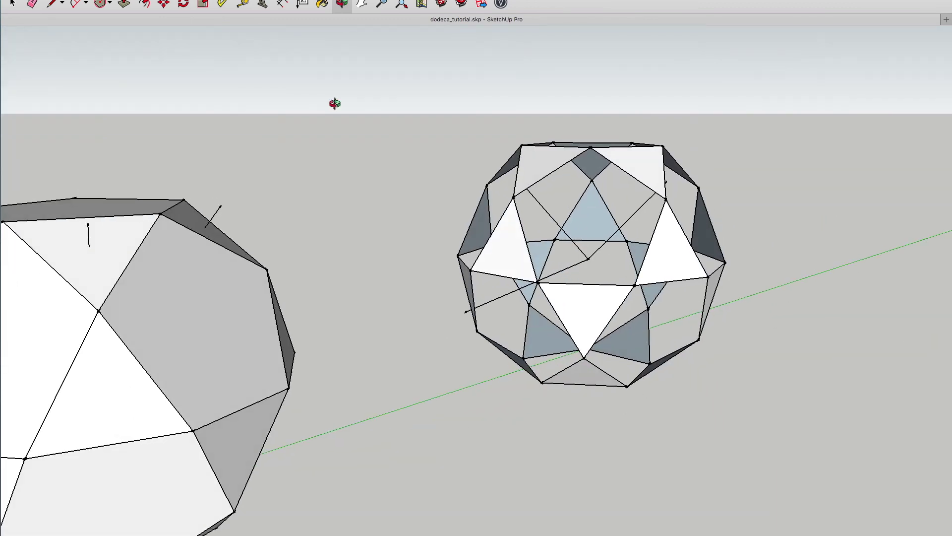
{"action": "left_click", "coordinate": [31, 4]}
{"action": "mouse_move", "coordinate": [599, 254]}
{"action": "left_mouse_down"}
{"action": "mouse_move", "coordinate": [590, 264]}
{"action": "mouse_move", "coordinate": [602, 252]}
{"action": "left_mouse_up"}
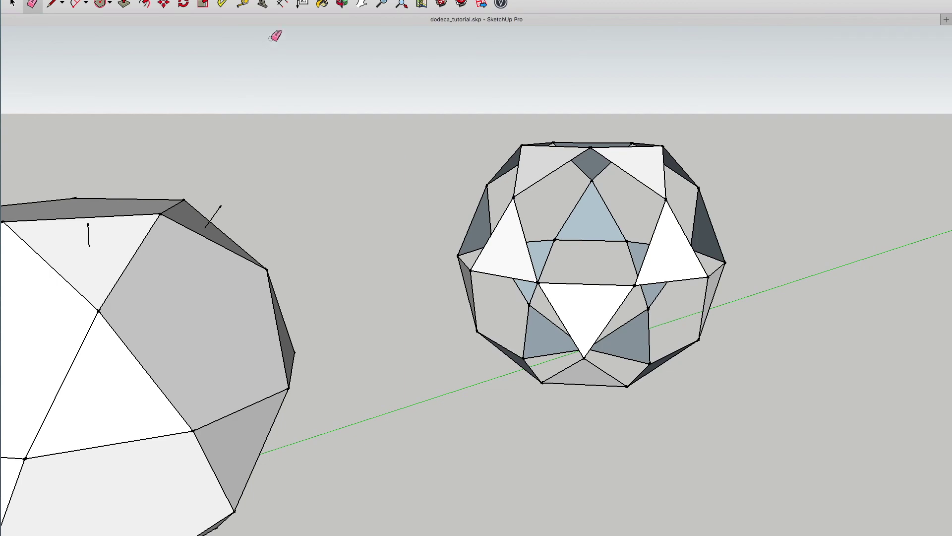
- Compare the open triangle-faced solid with the closed icosidodecahedron beside it from several viewing angles
{"action": "left_click", "coordinate": [343, 2]}
{"action": "left_click_drag", "start_coordinate": [671, 255], "coordinate": [528, 319]}
{"action": "scroll", "coordinate": [536, 254], "scroll_direction": "down", "scroll_amount": 5}
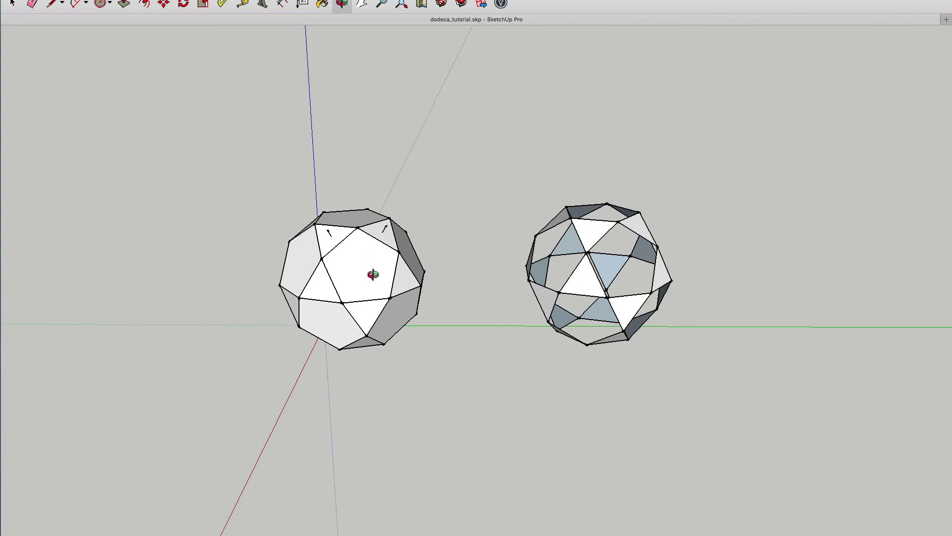
{"action": "left_click_drag", "start_coordinate": [411, 306], "coordinate": [430, 283]}
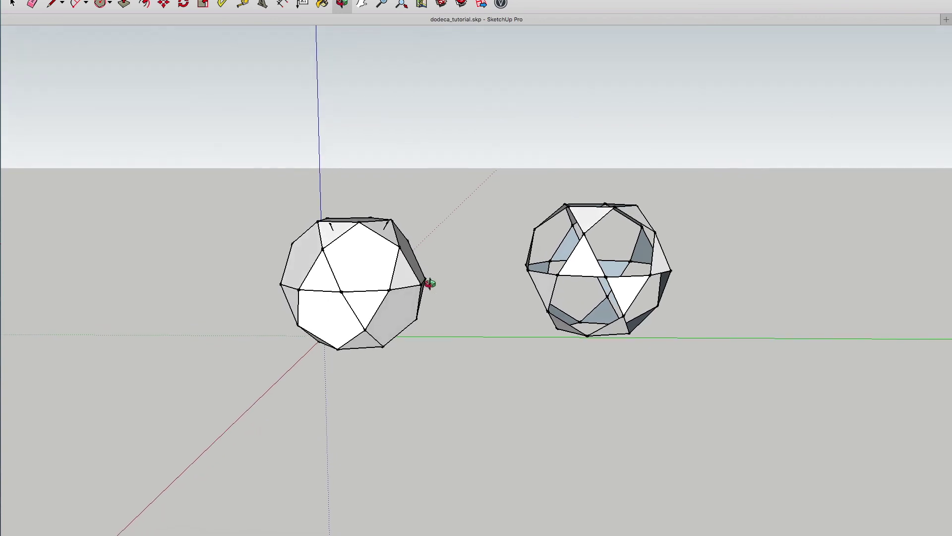
{"action": "scroll", "coordinate": [738, 358], "scroll_direction": "down", "scroll_amount": 2}
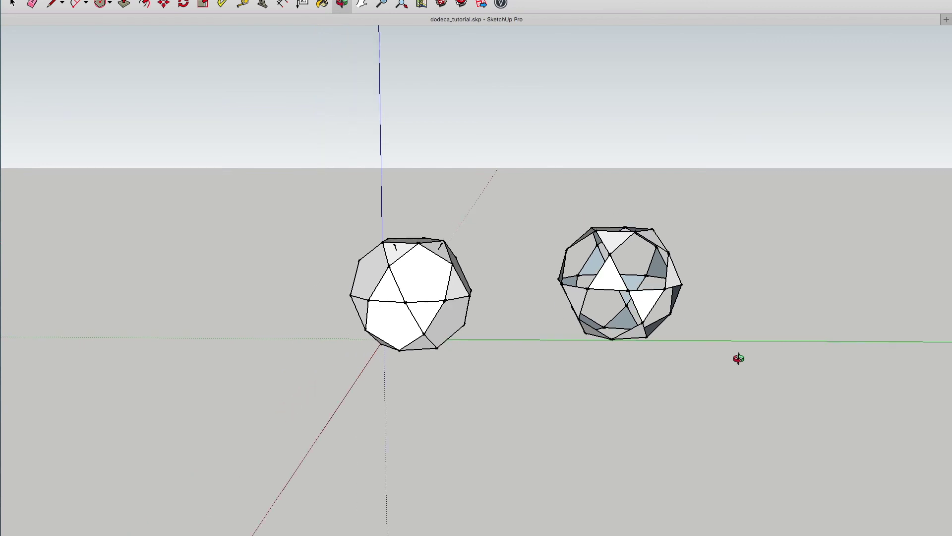
{"action": "scroll", "coordinate": [462, 301], "scroll_direction": "up", "scroll_amount": 2}
{"action": "left_click_drag", "start_coordinate": [462, 301], "coordinate": [445, 300]}
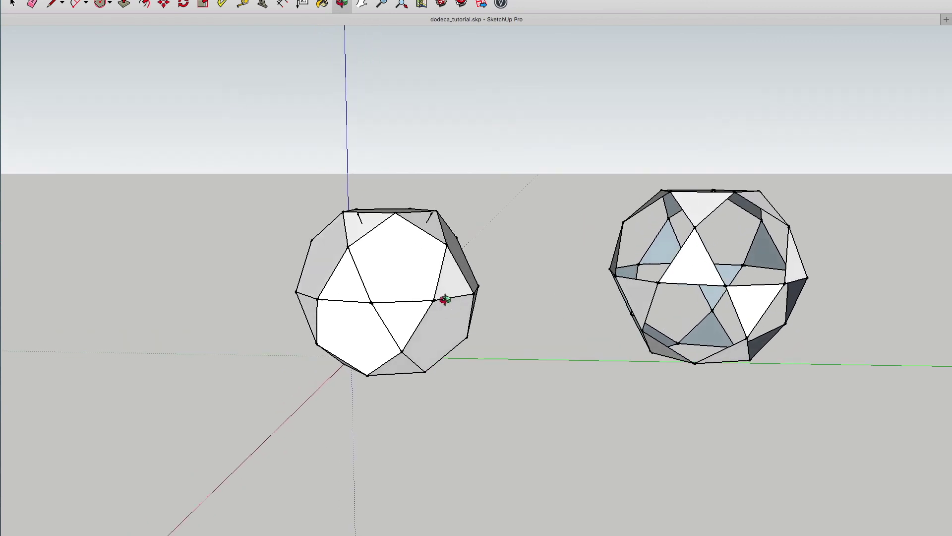